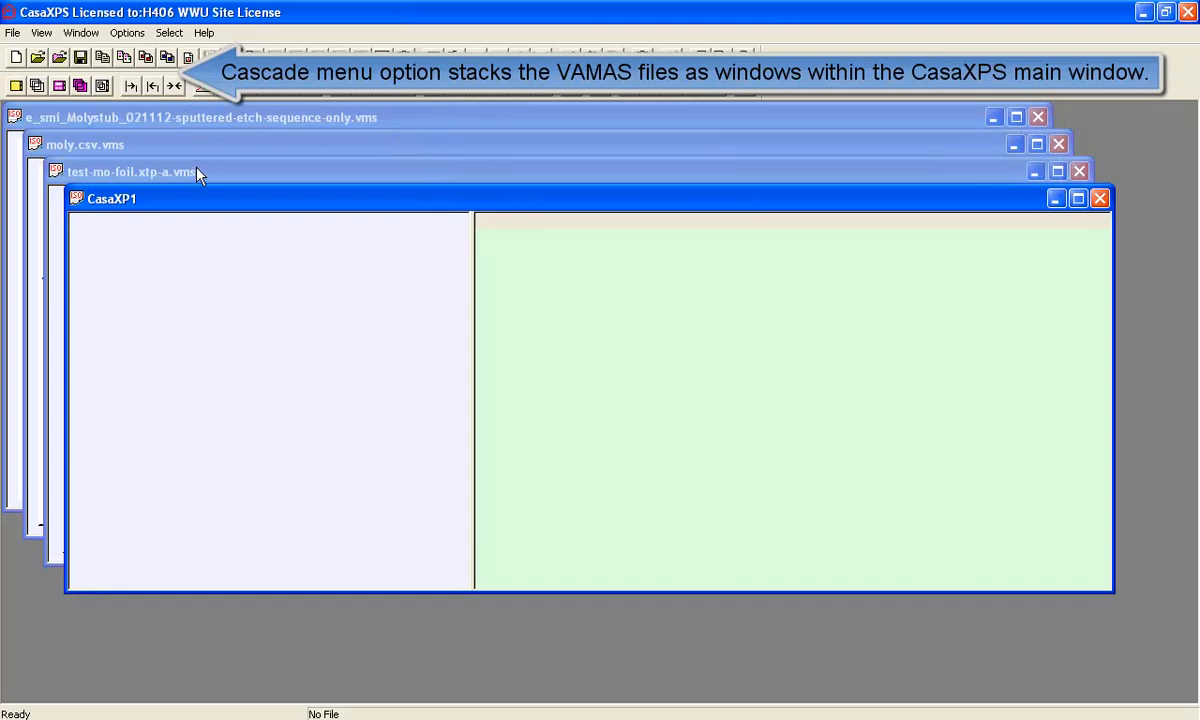
- Bring the e_smi_Molystub sputter-etch data window in front of moly.csv.vms
click(215, 146)
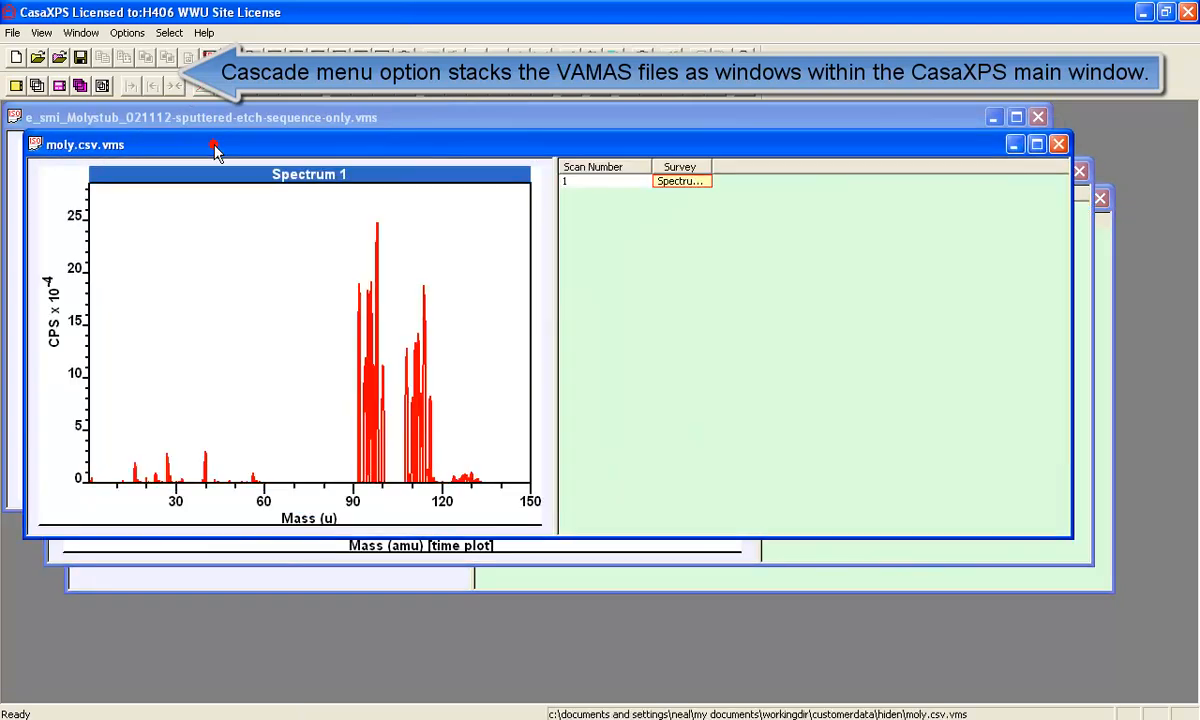
click(190, 118)
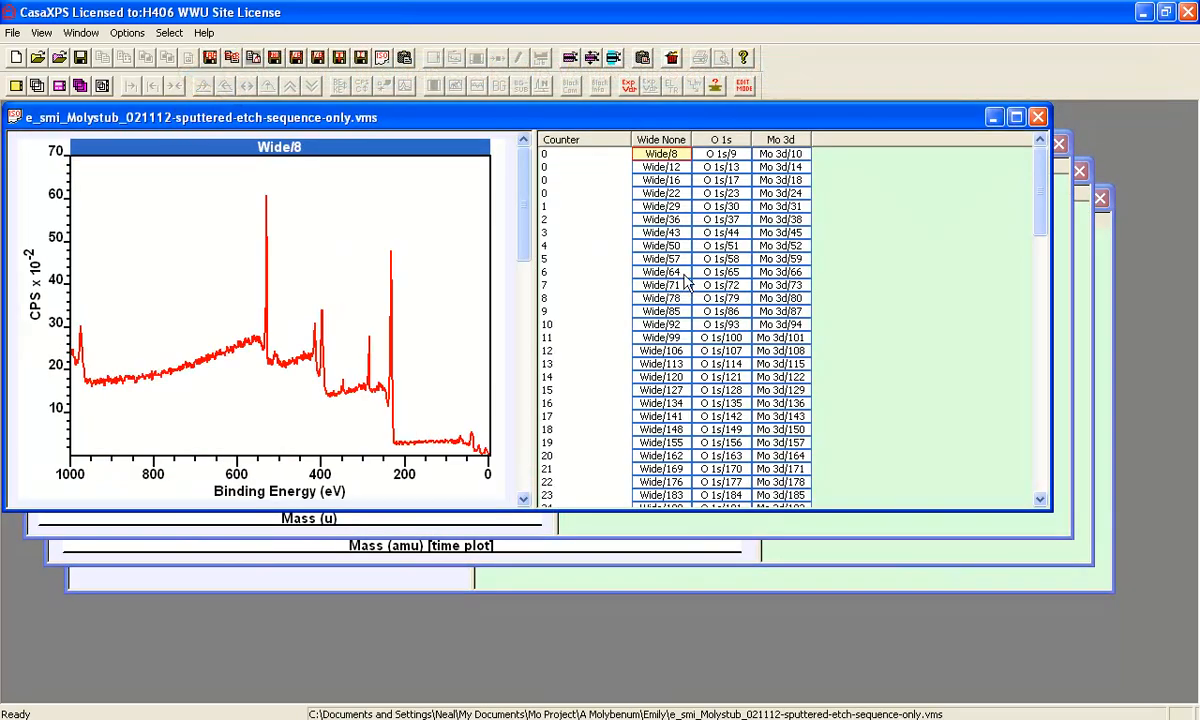
- Select Mo 3d/31, 66, 115 and 150 and display each in its own tile
click(776, 207)
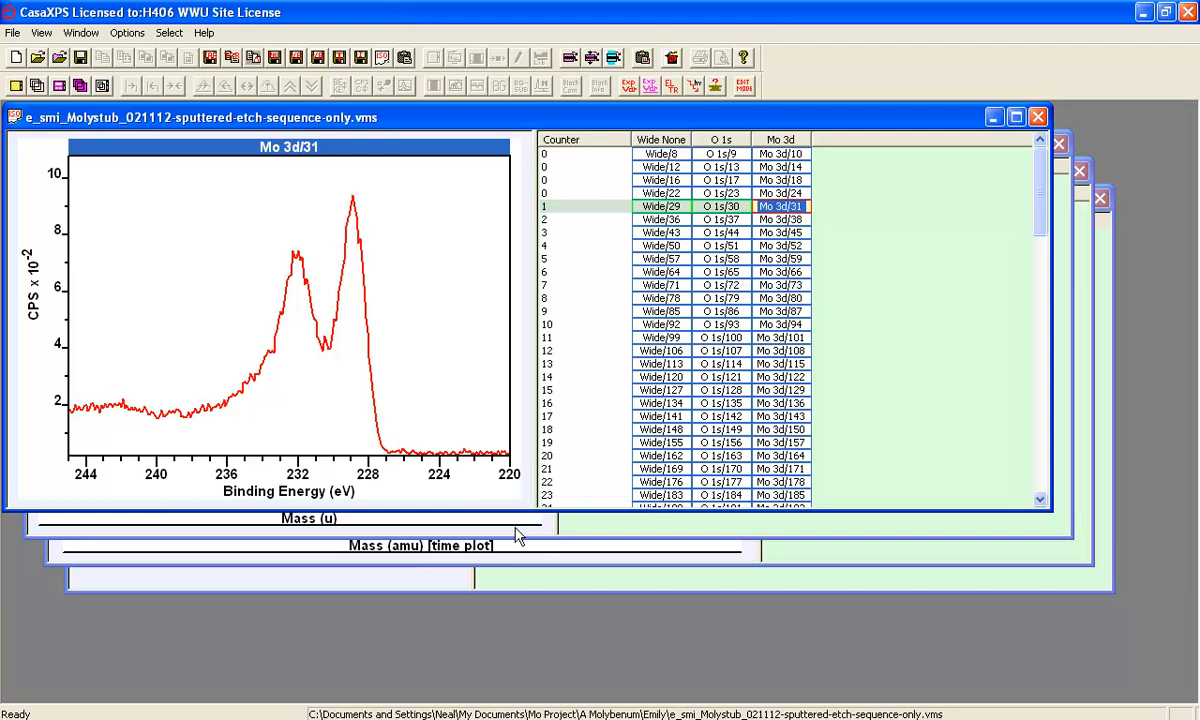
drag(515, 512, 512, 647)
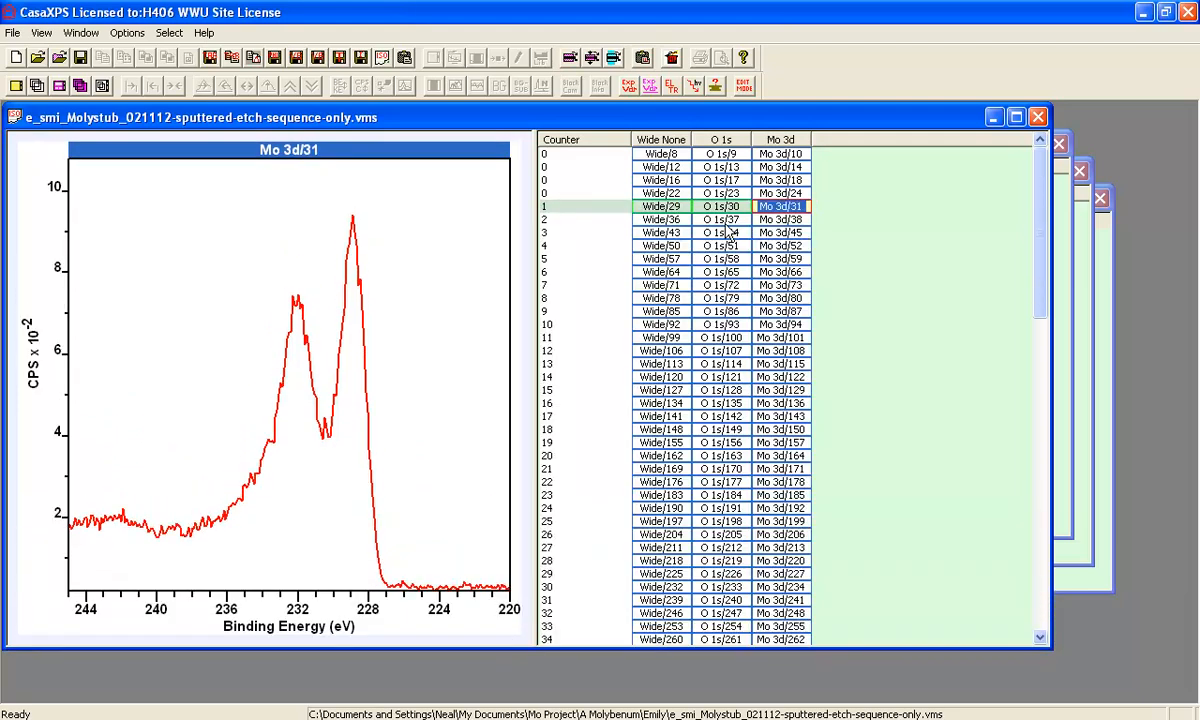
ctrl+click(780, 272)
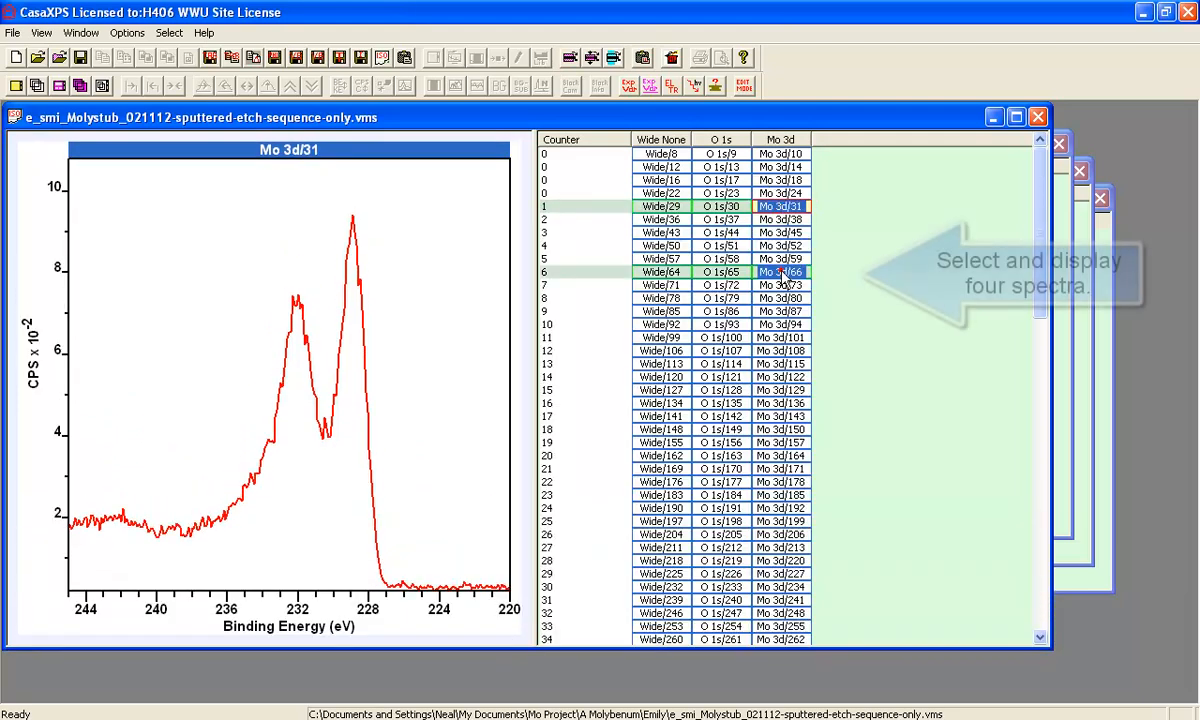
ctrl+click(780, 364)
ctrl+click(780, 429)
click(18, 85)
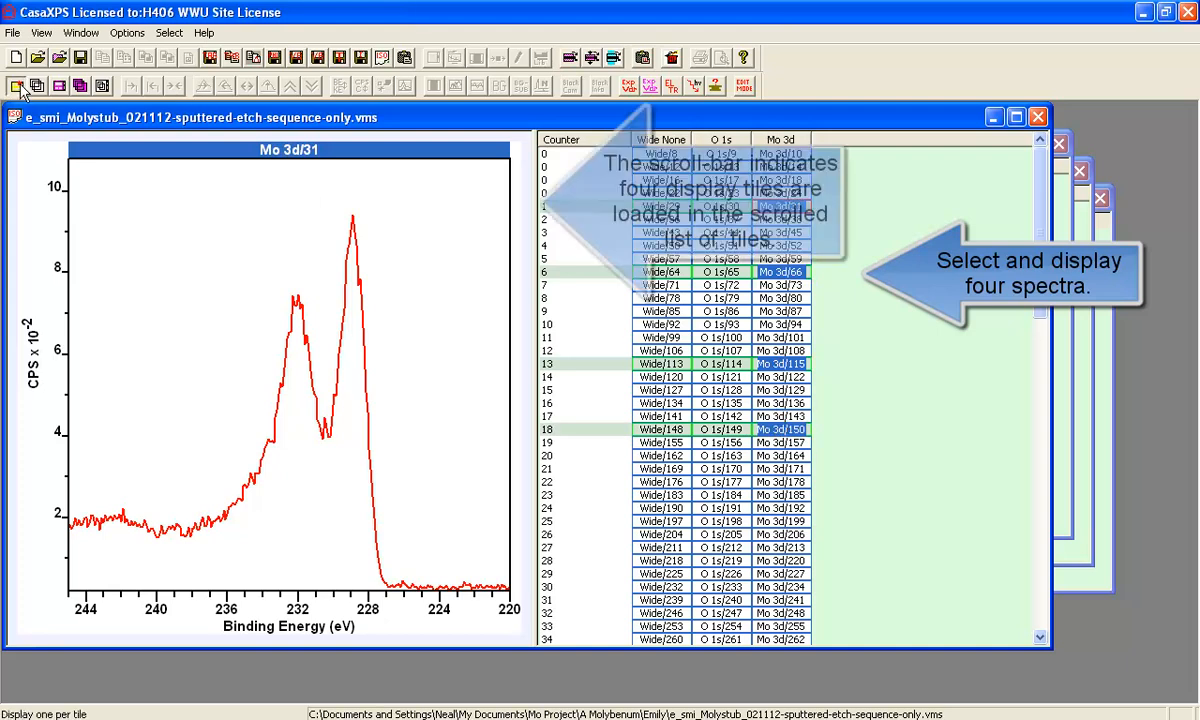
- Set the page tile format to four tiles per page
click(416, 165)
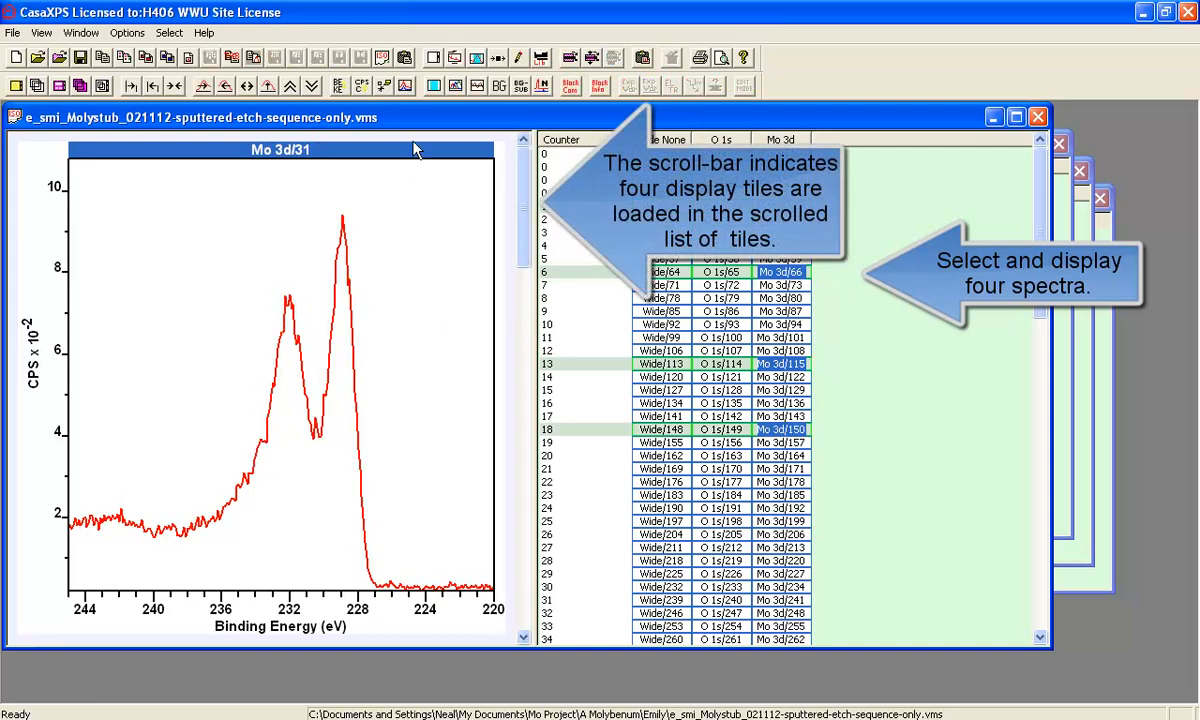
click(435, 84)
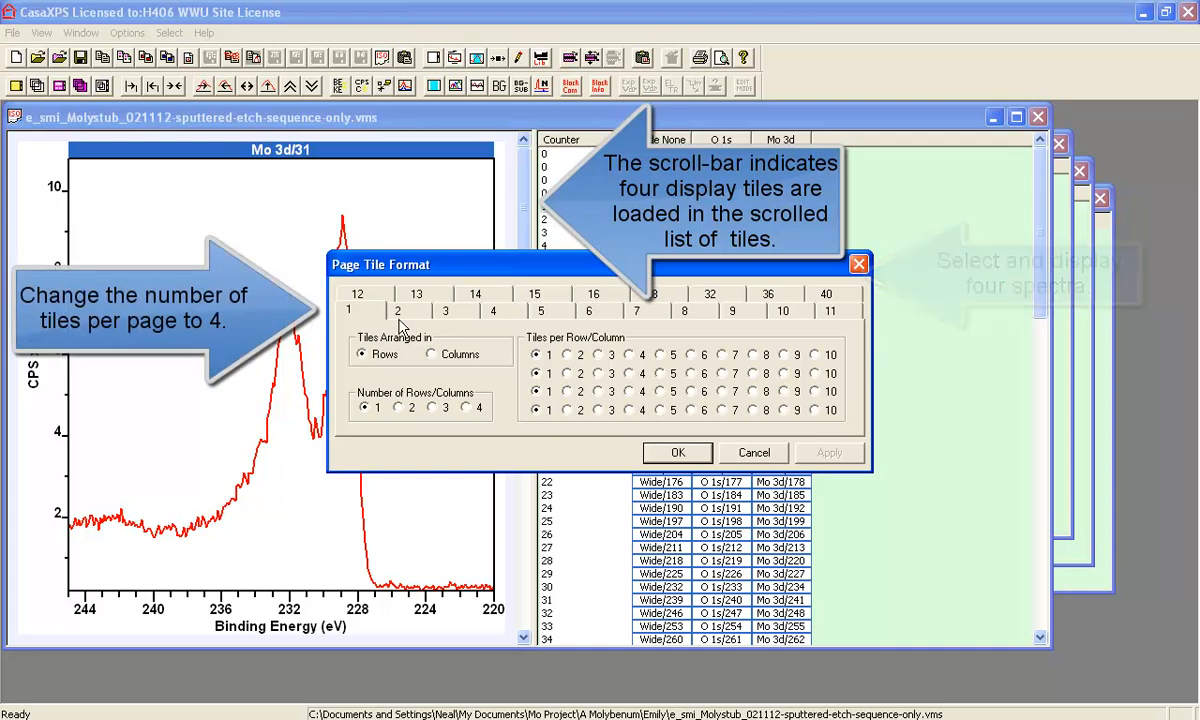
click(488, 313)
click(662, 452)
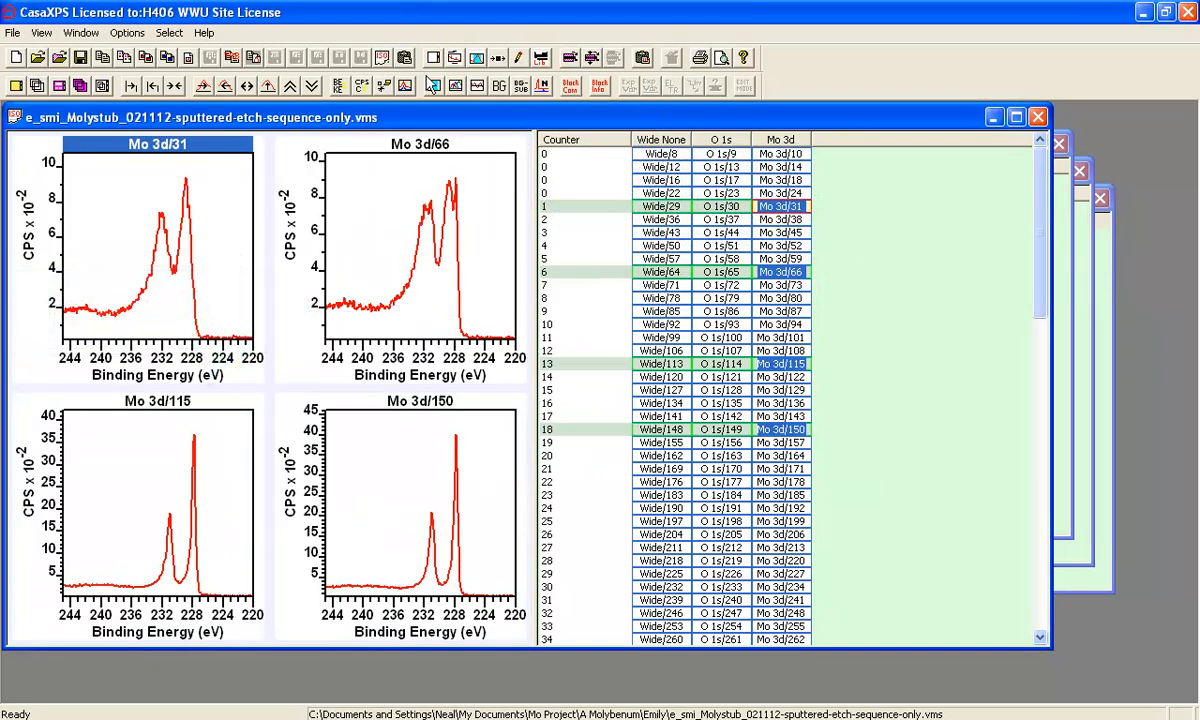
- Set the Mo 3d/31 tile background to black in Tile Display Parameters
click(455, 58)
drag(450, 131, 757, 143)
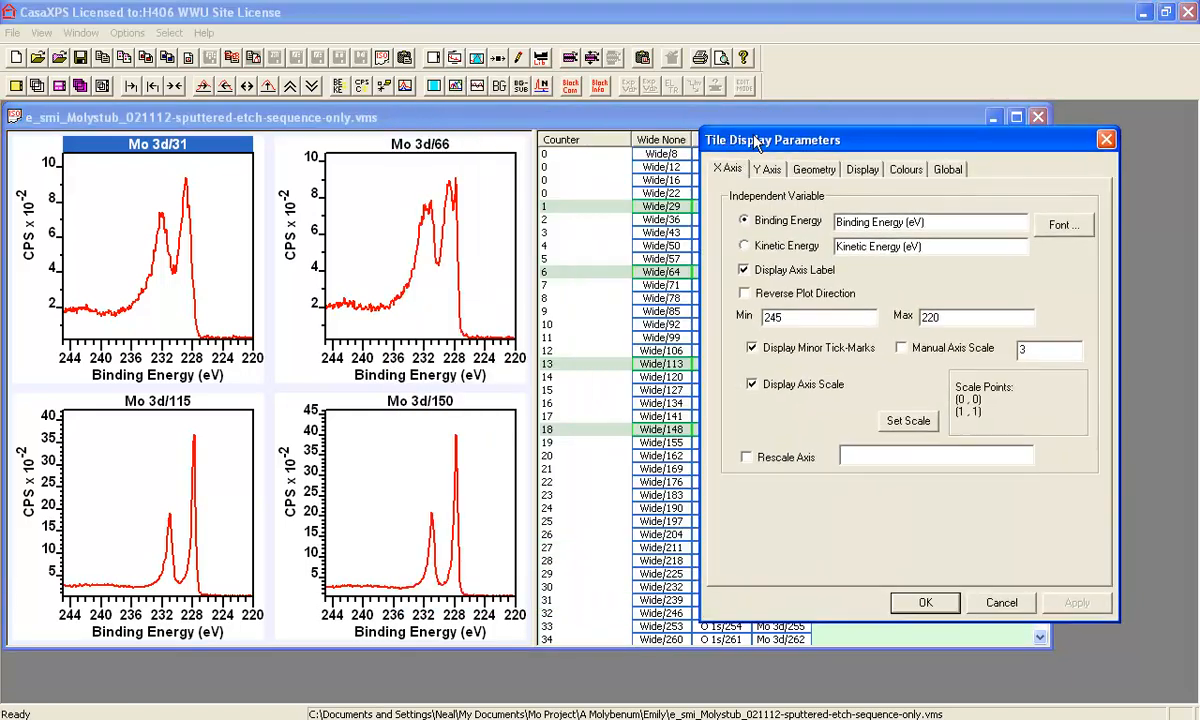
click(905, 169)
click(770, 208)
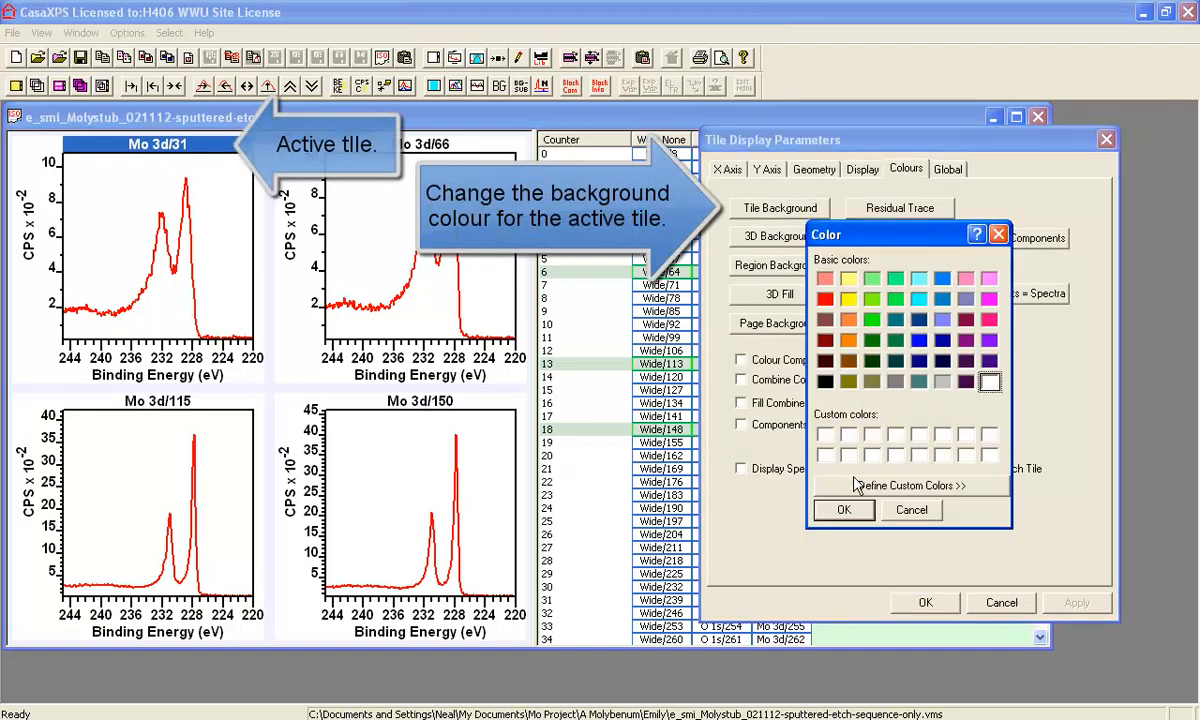
click(826, 385)
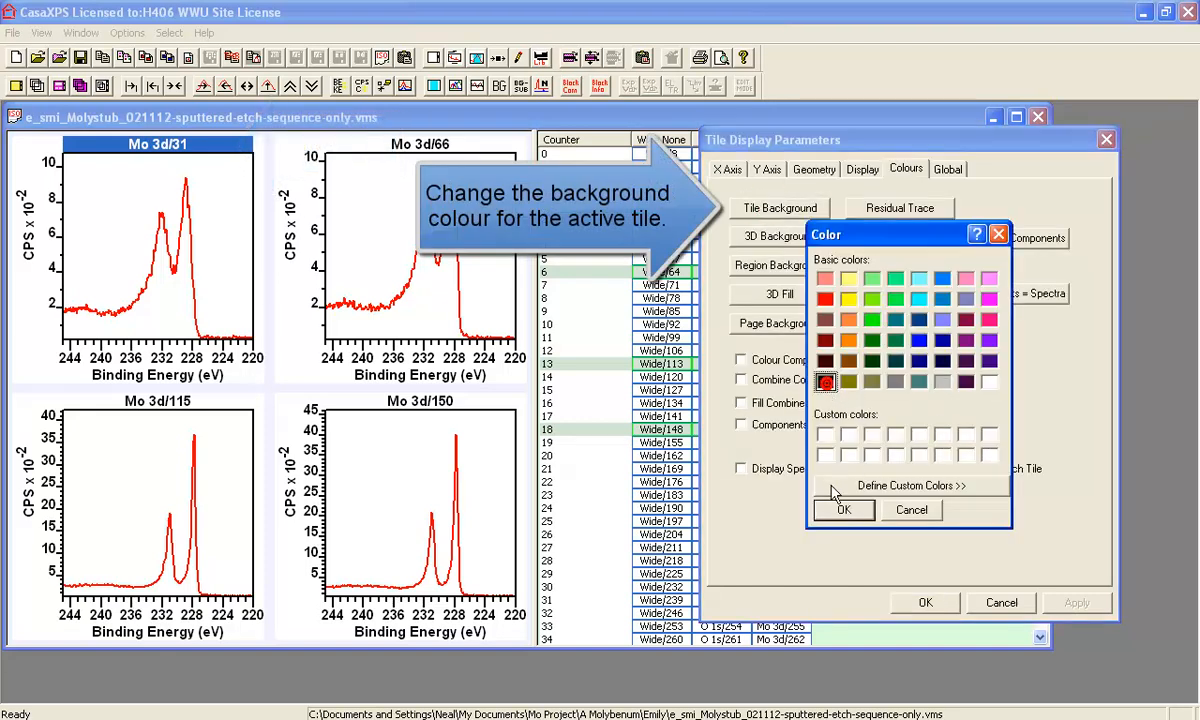
click(844, 509)
click(1077, 604)
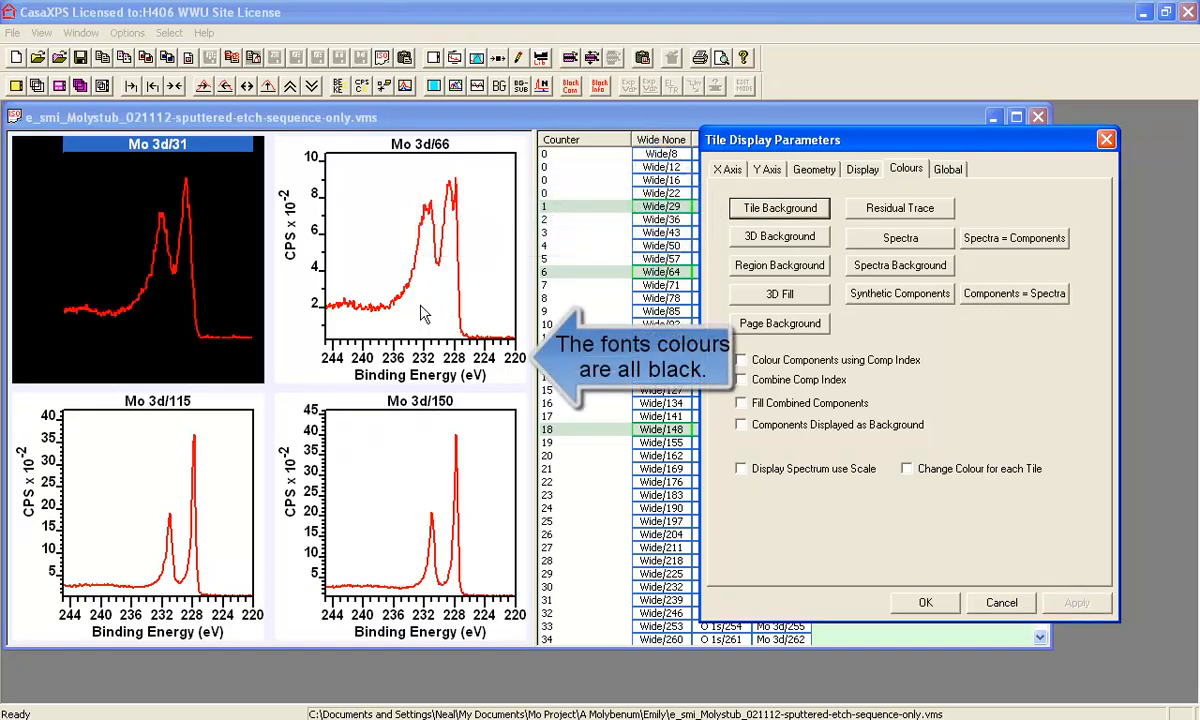
- Change the Mo 3d/31 tile background from black to grey
click(798, 213)
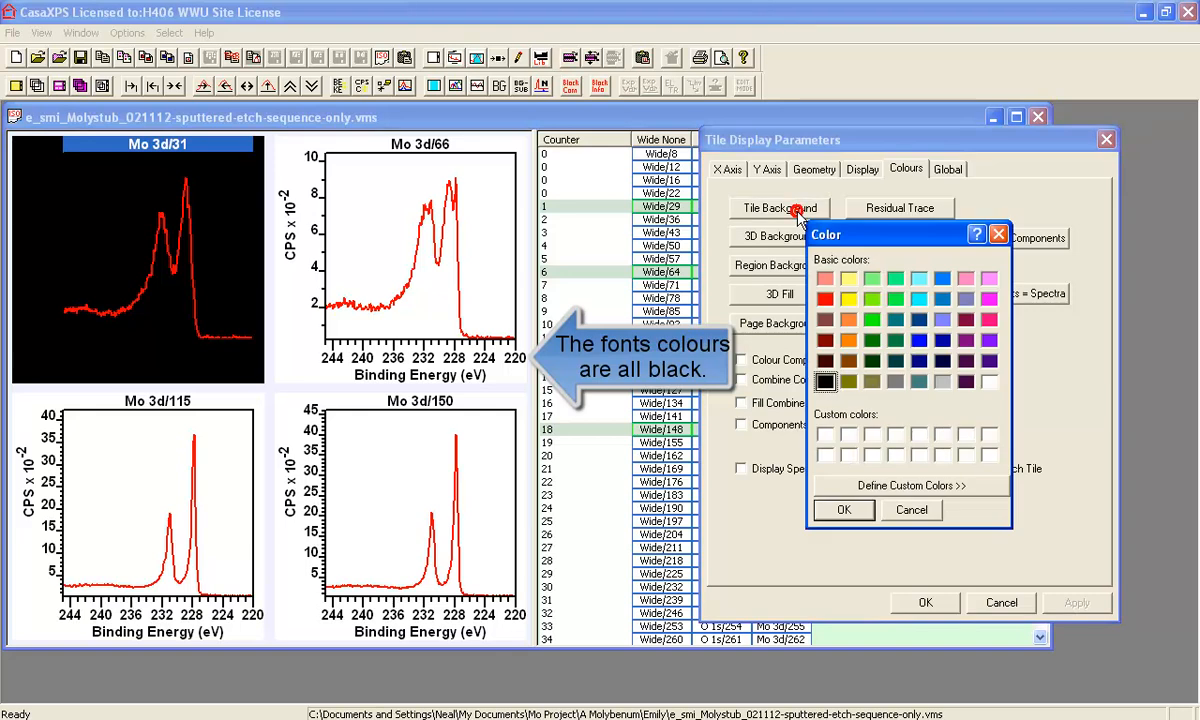
click(895, 381)
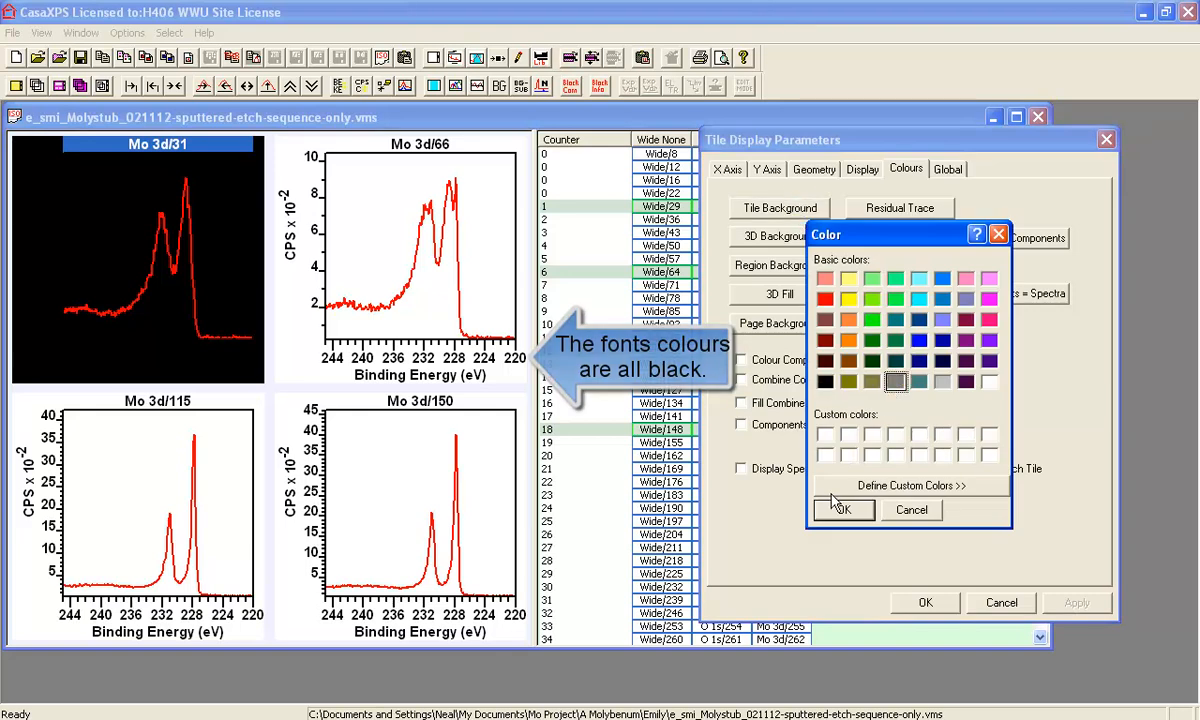
click(842, 509)
click(1070, 604)
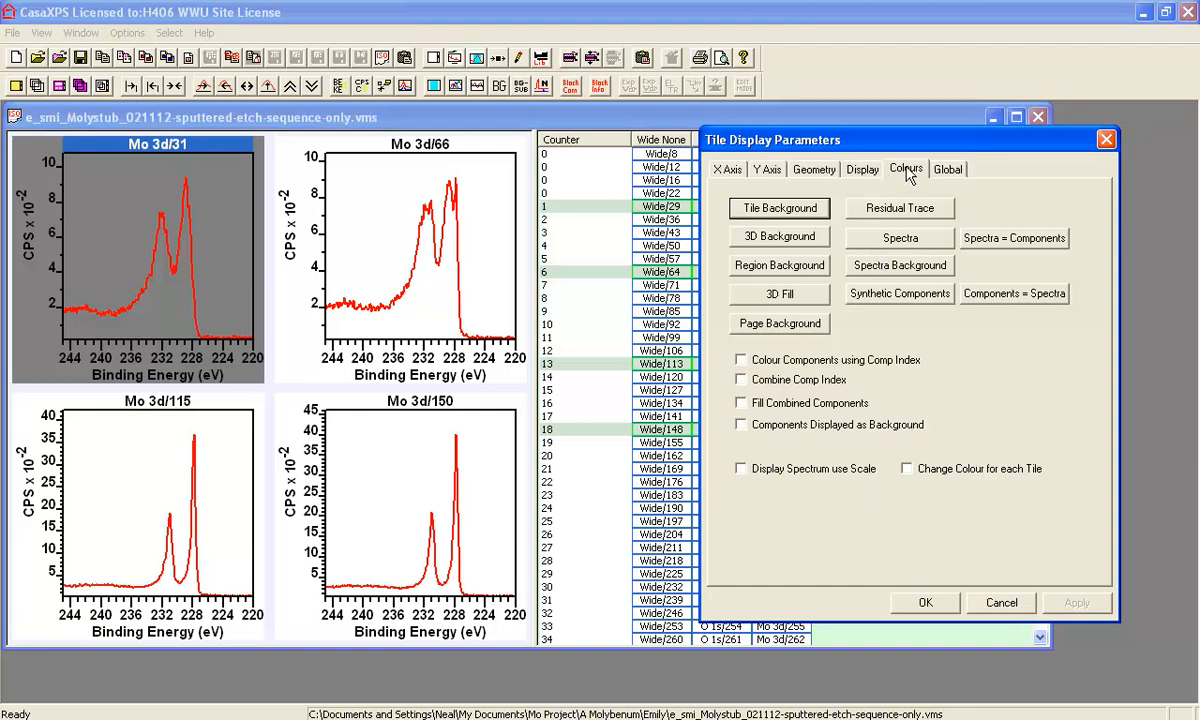
click(947, 169)
- Set all Mo 3d/31 tile fonts to Lime so axis labels and numbers turn green
click(990, 371)
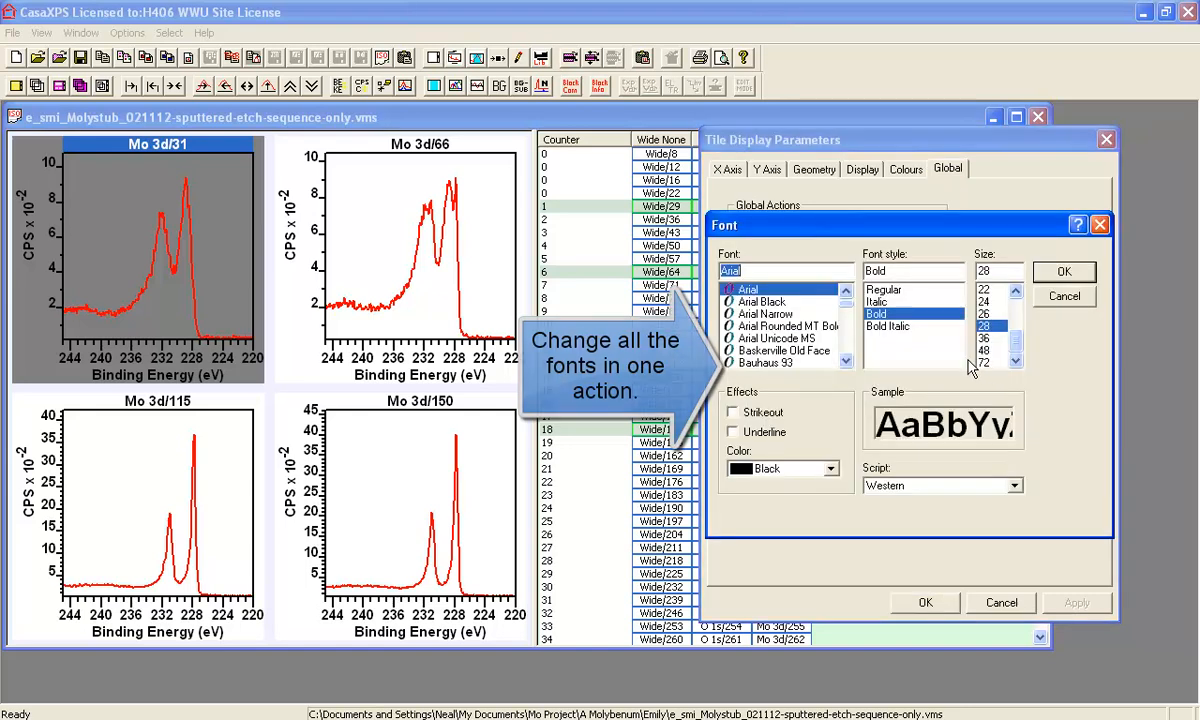
click(831, 469)
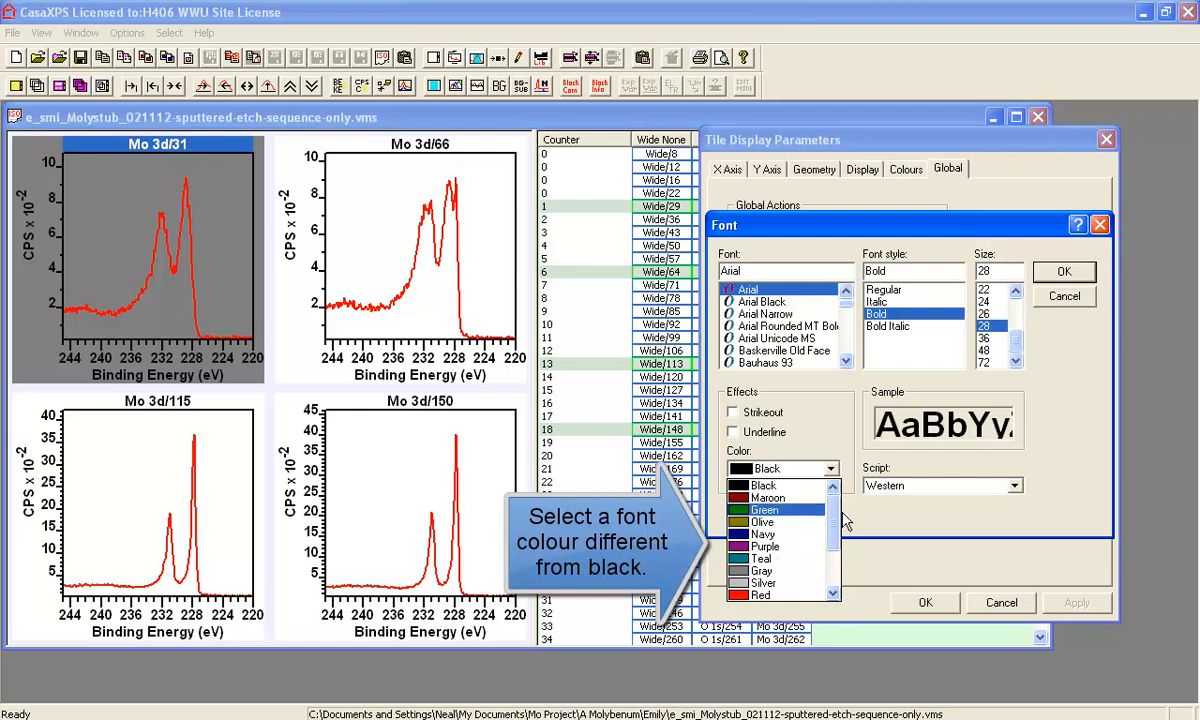
drag(830, 514, 831, 550)
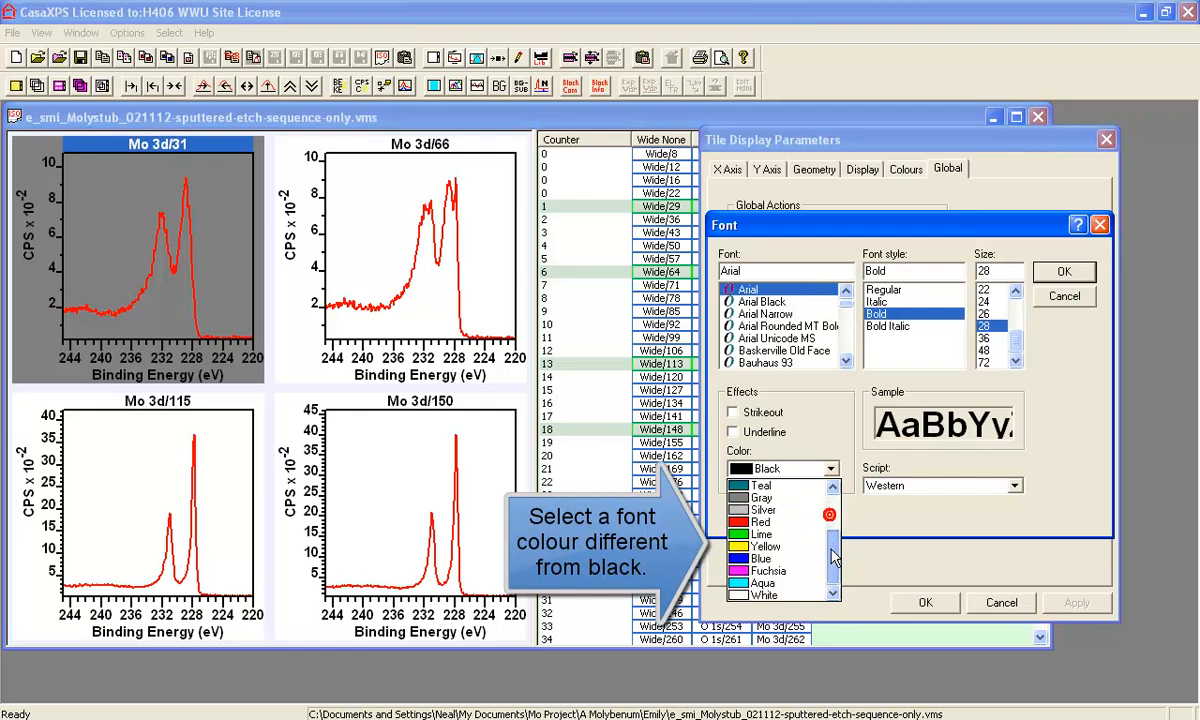
click(761, 534)
click(1063, 276)
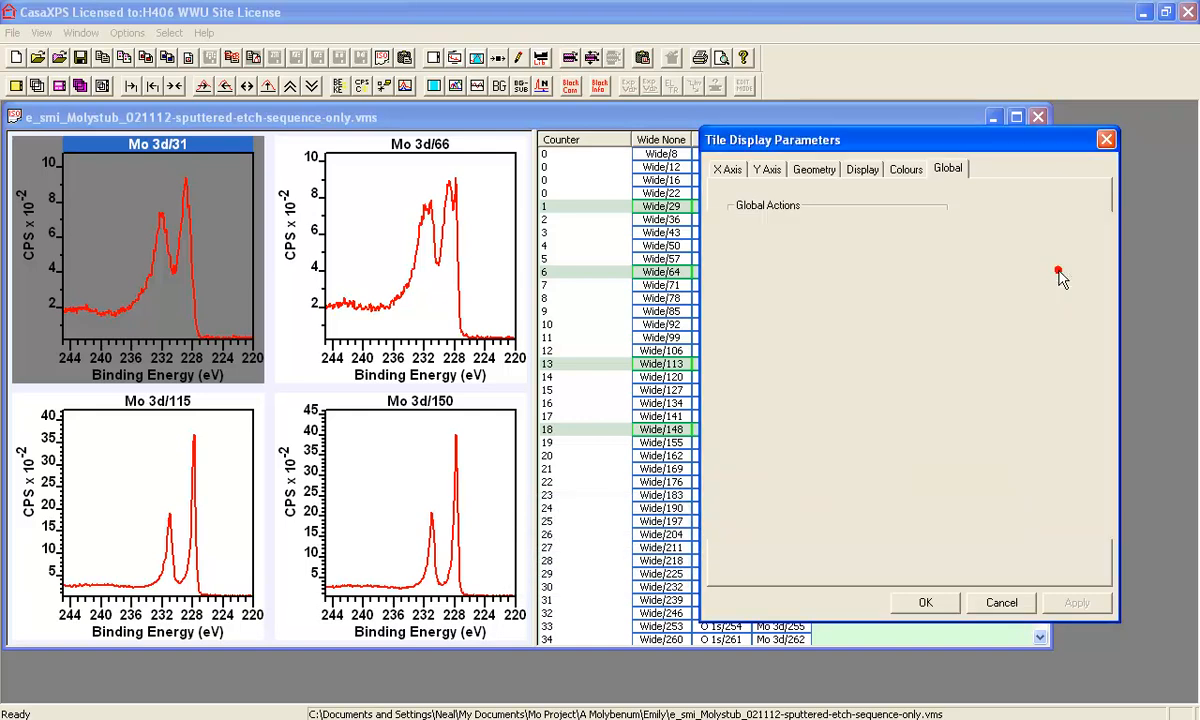
click(1070, 603)
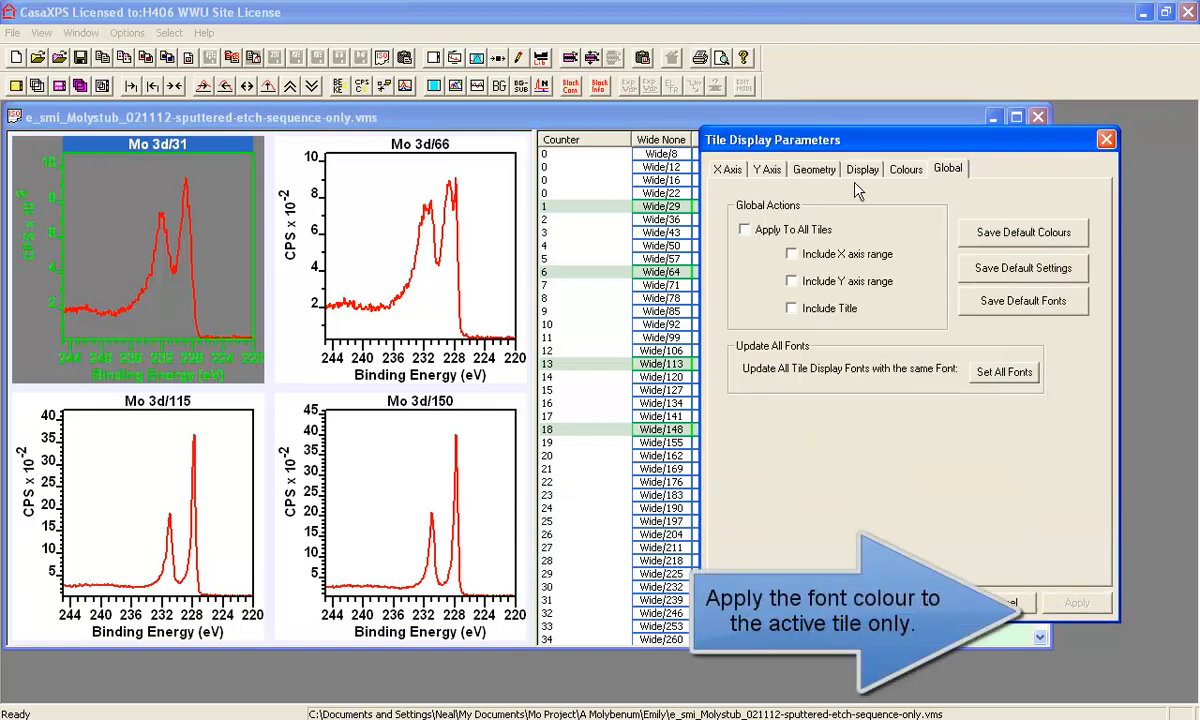
click(905, 169)
click(780, 208)
- Restore a black background on the Mo 3d/31 tile, keeping the lime text
click(824, 381)
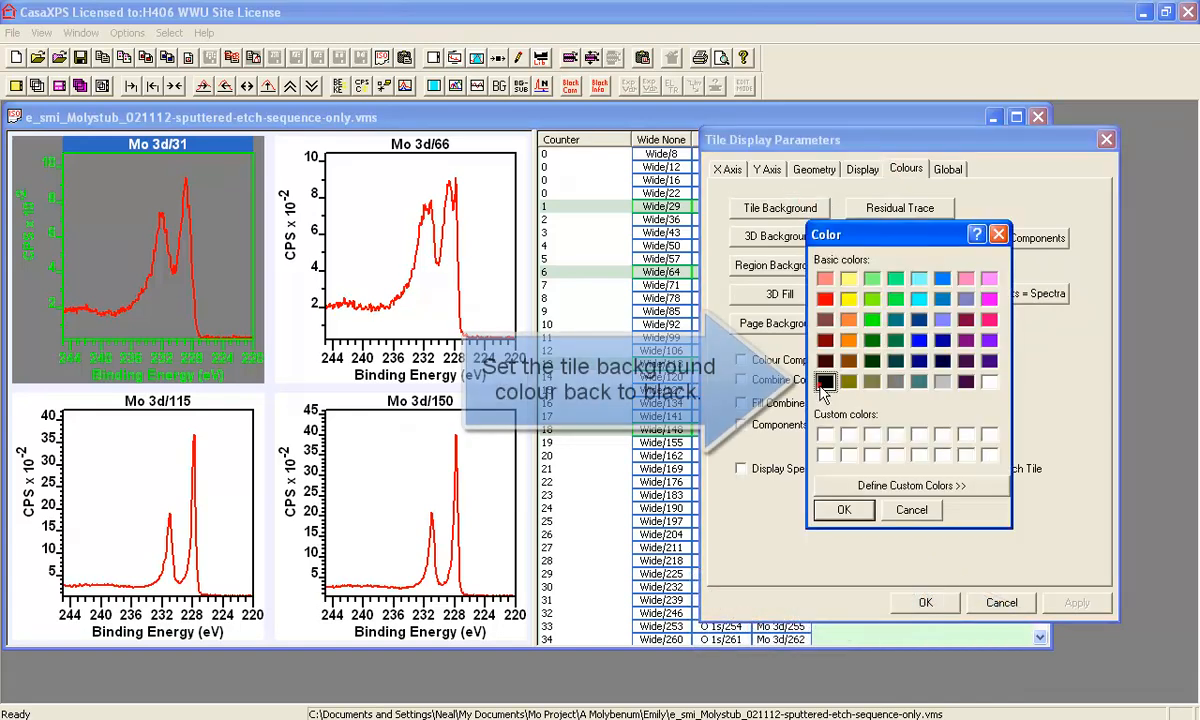
click(843, 509)
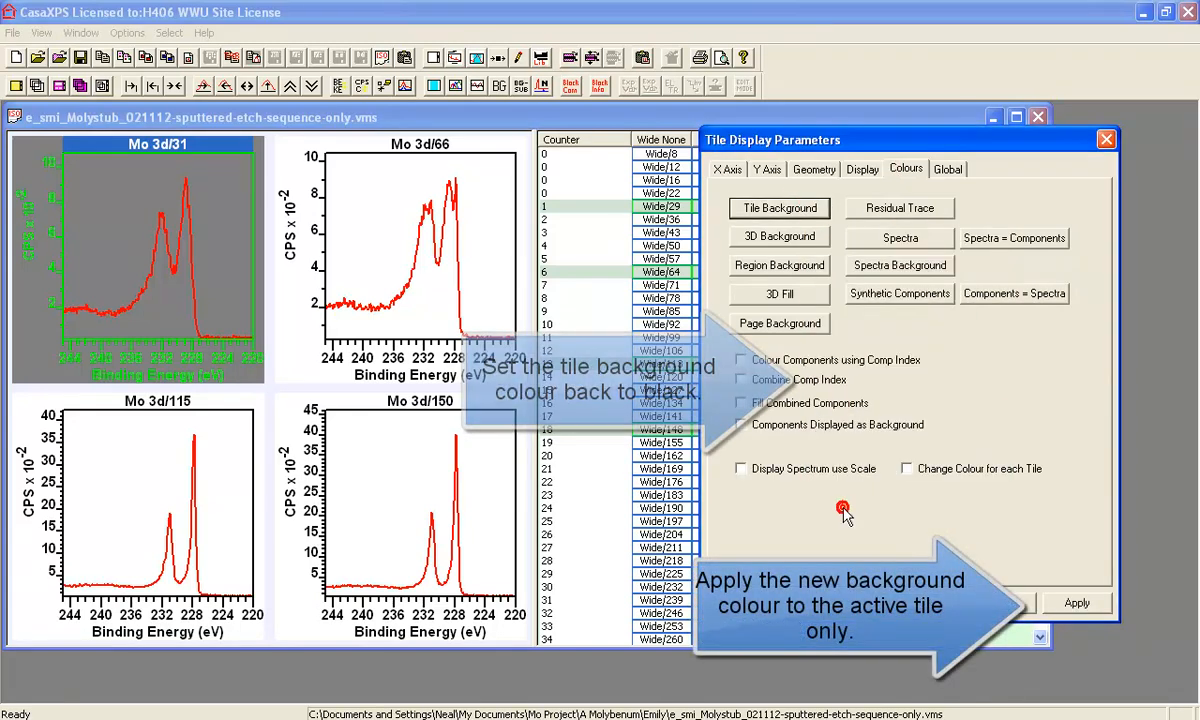
click(1072, 602)
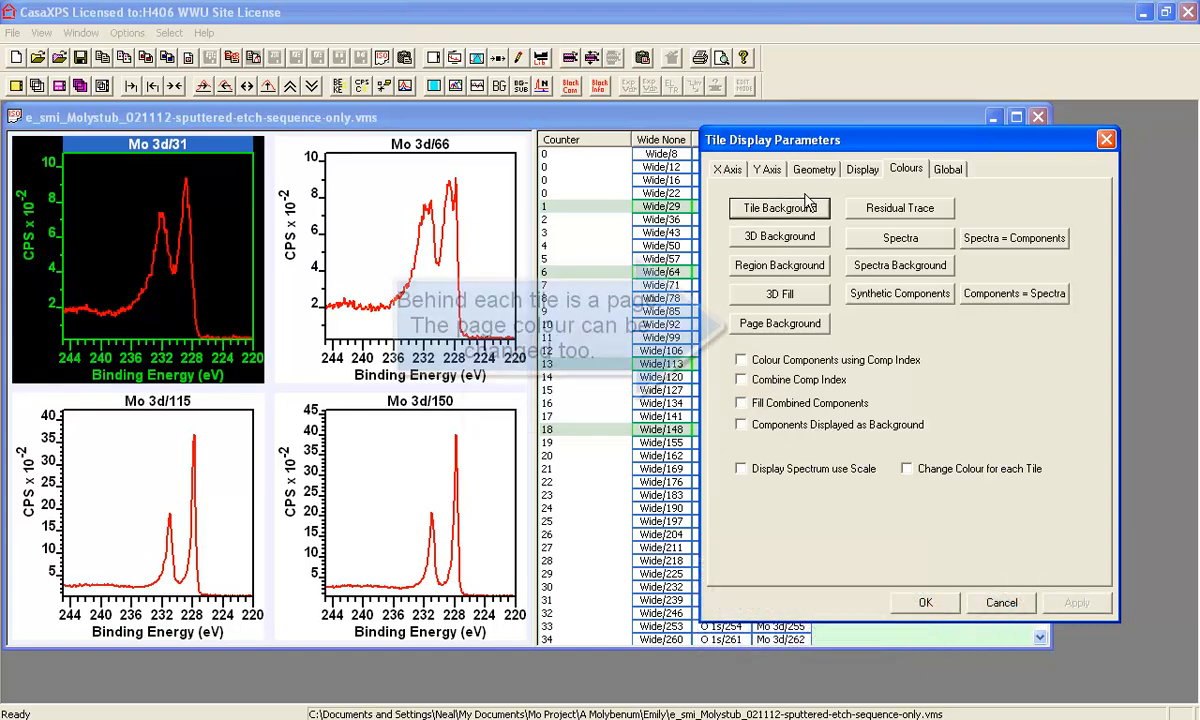
click(781, 324)
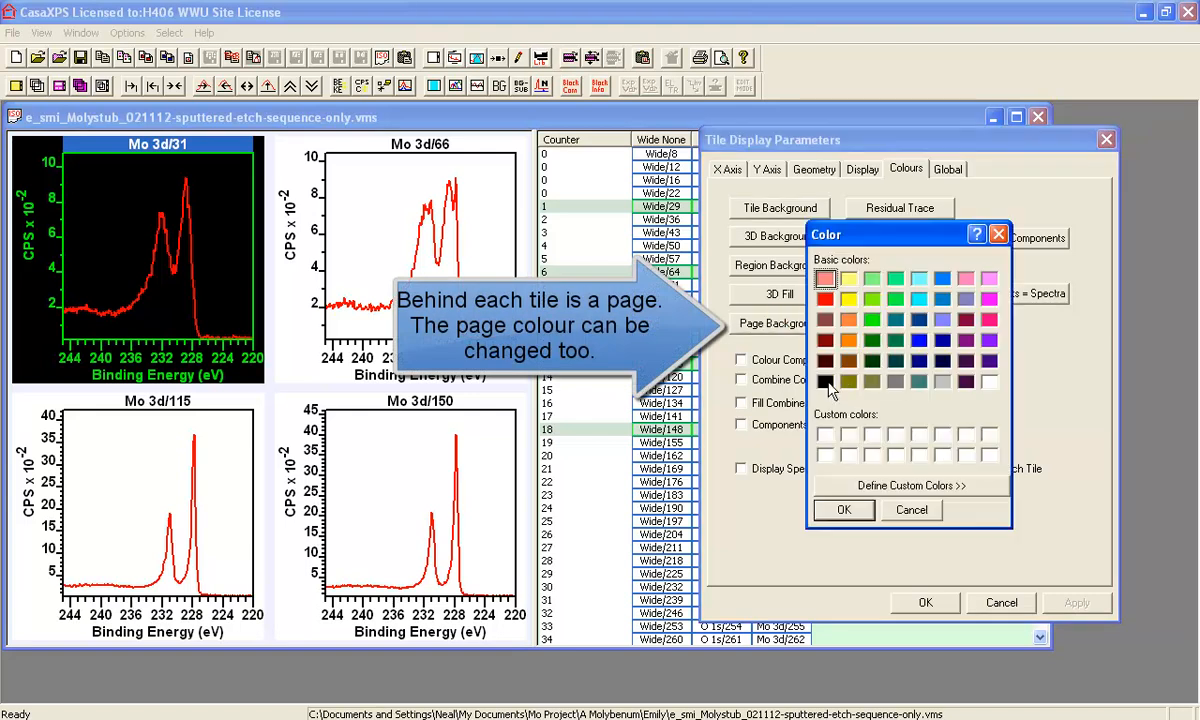
- Apply a dark navy custom colour (Red 0, Green 0, Blue 26) as page background
click(846, 486)
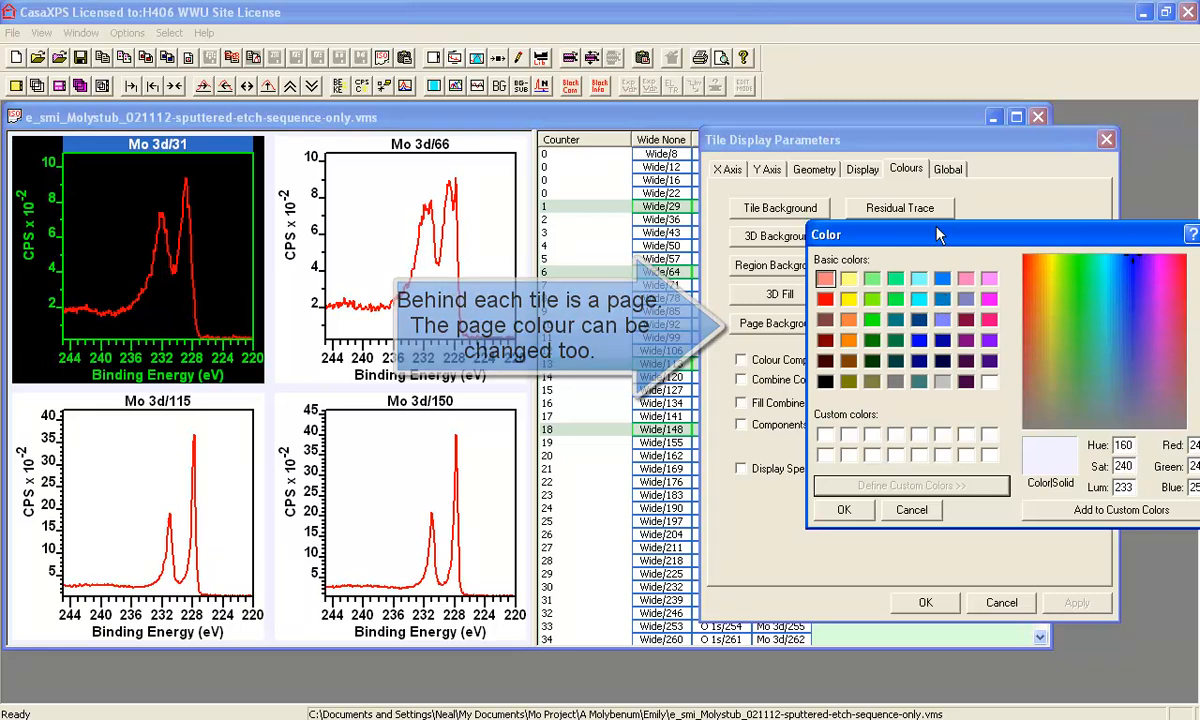
drag(880, 238, 802, 241)
drag(1143, 270, 1143, 428)
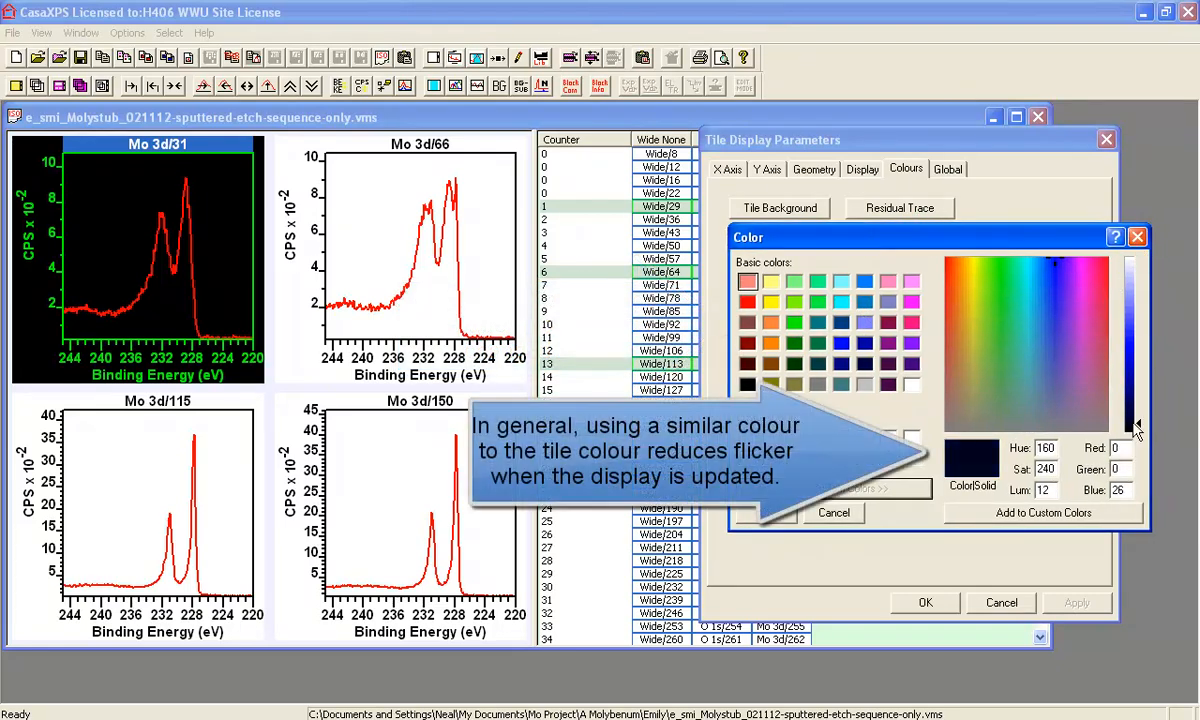
click(1016, 515)
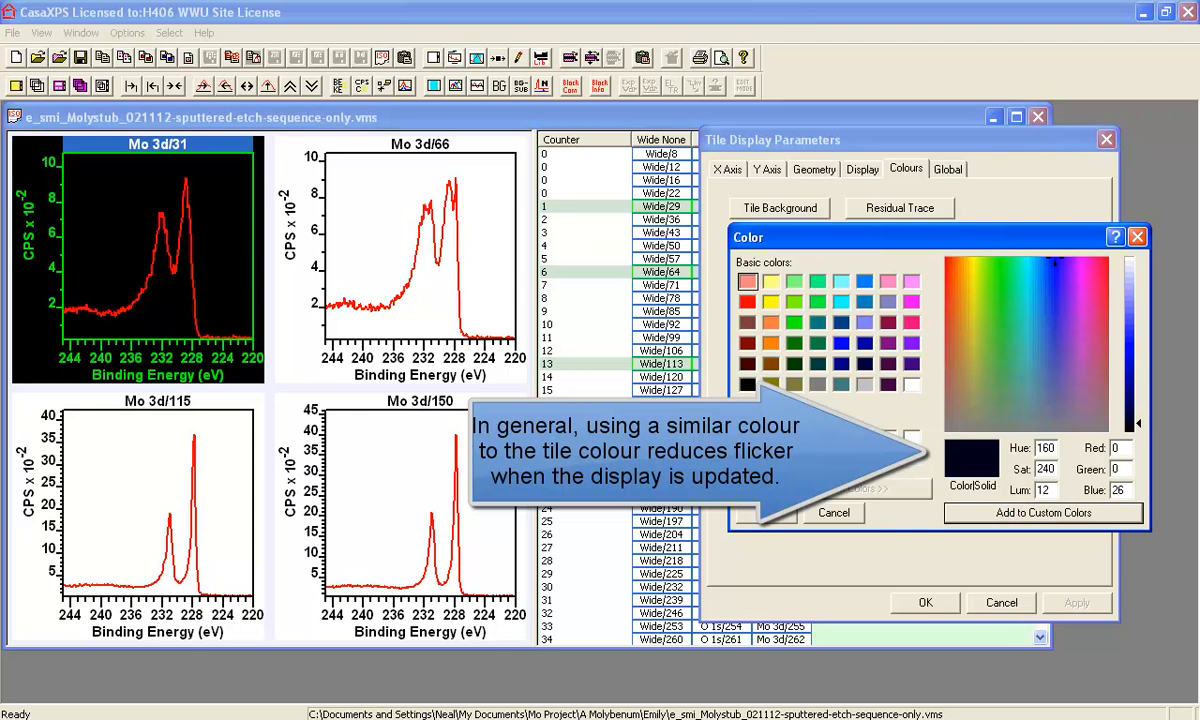
click(765, 512)
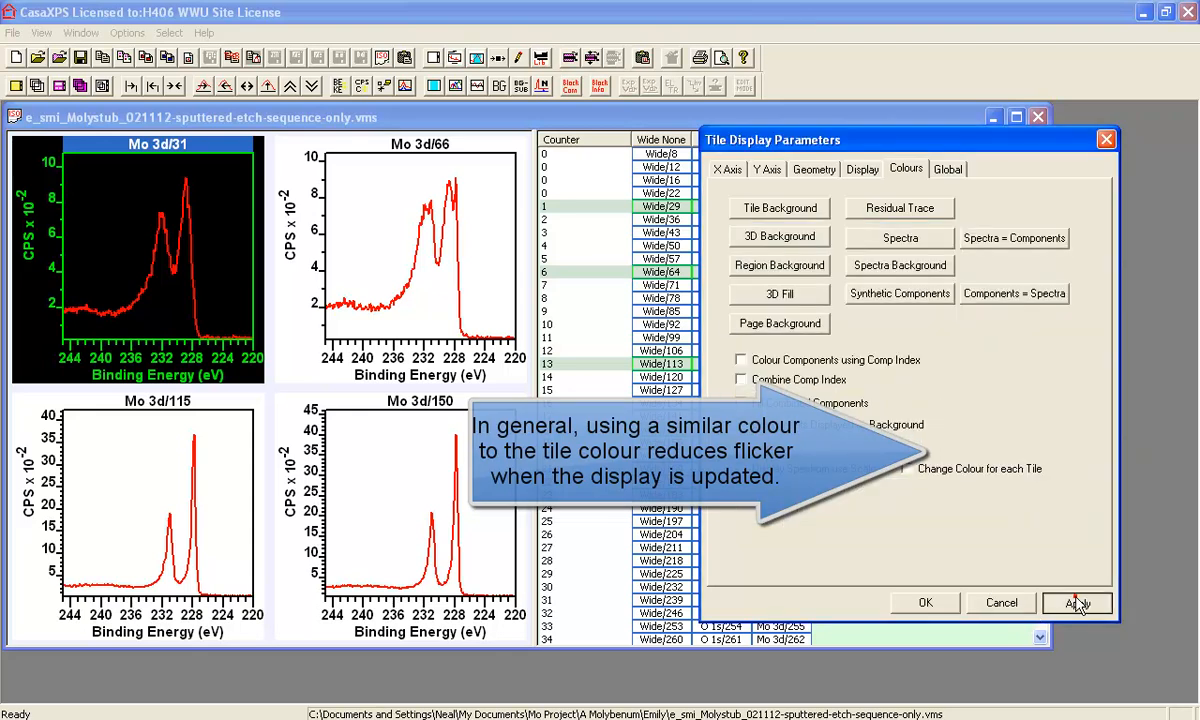
click(1076, 603)
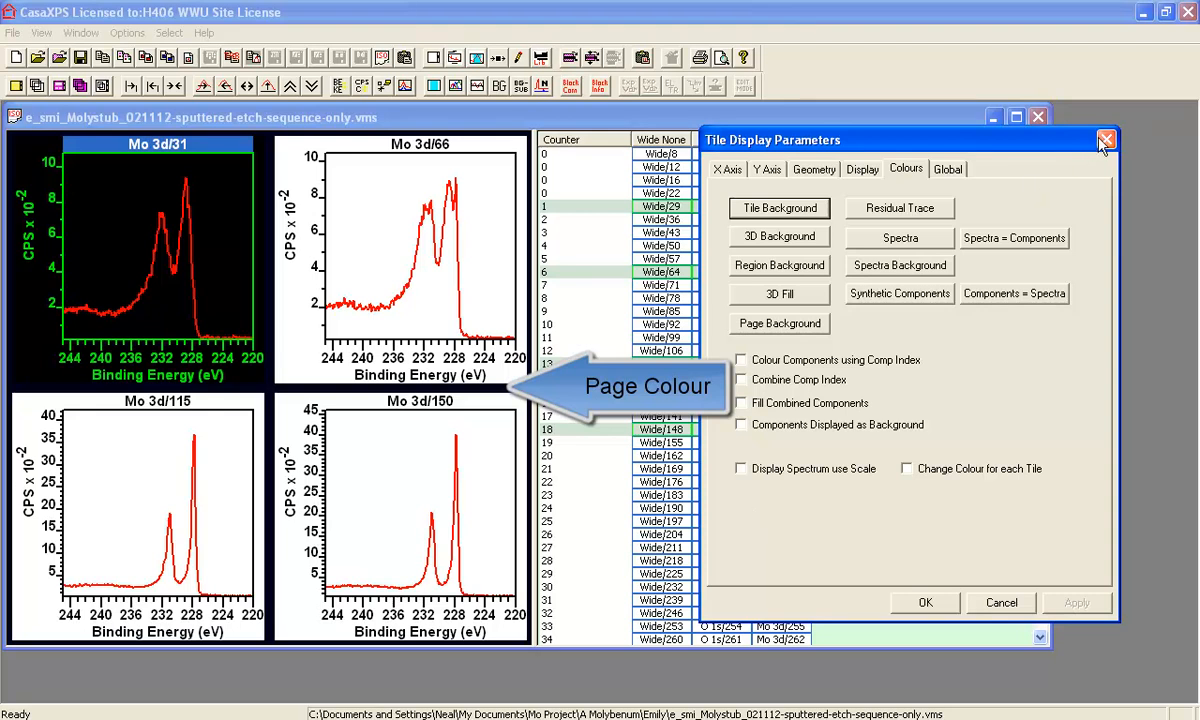
- Bring moly.csv.vms forward with Spectrum 1 selected and maximize it to fill the workspace
click(926, 603)
drag(362, 115, 447, 146)
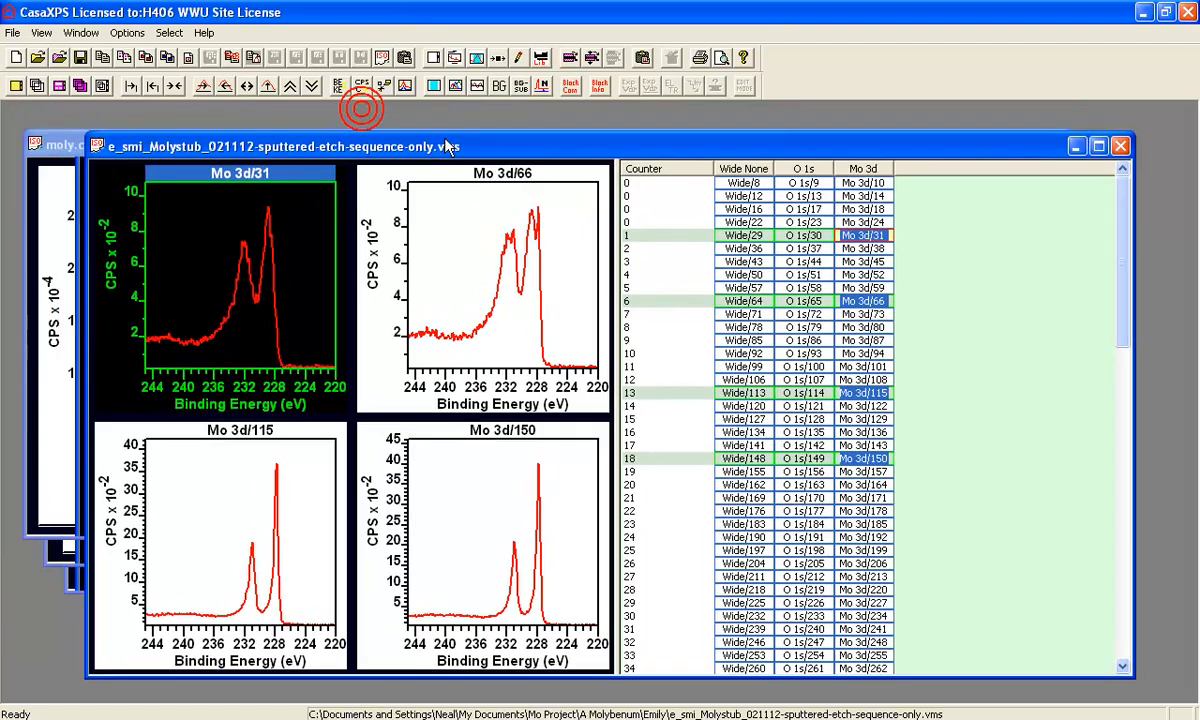
click(52, 146)
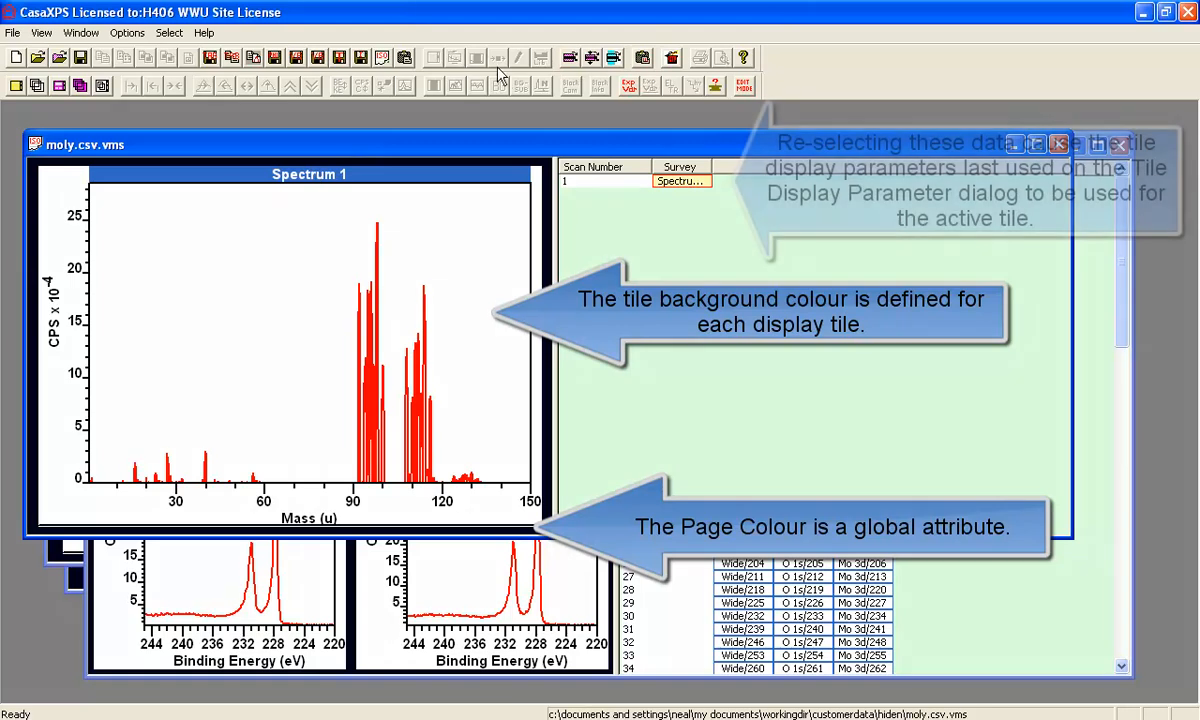
click(683, 183)
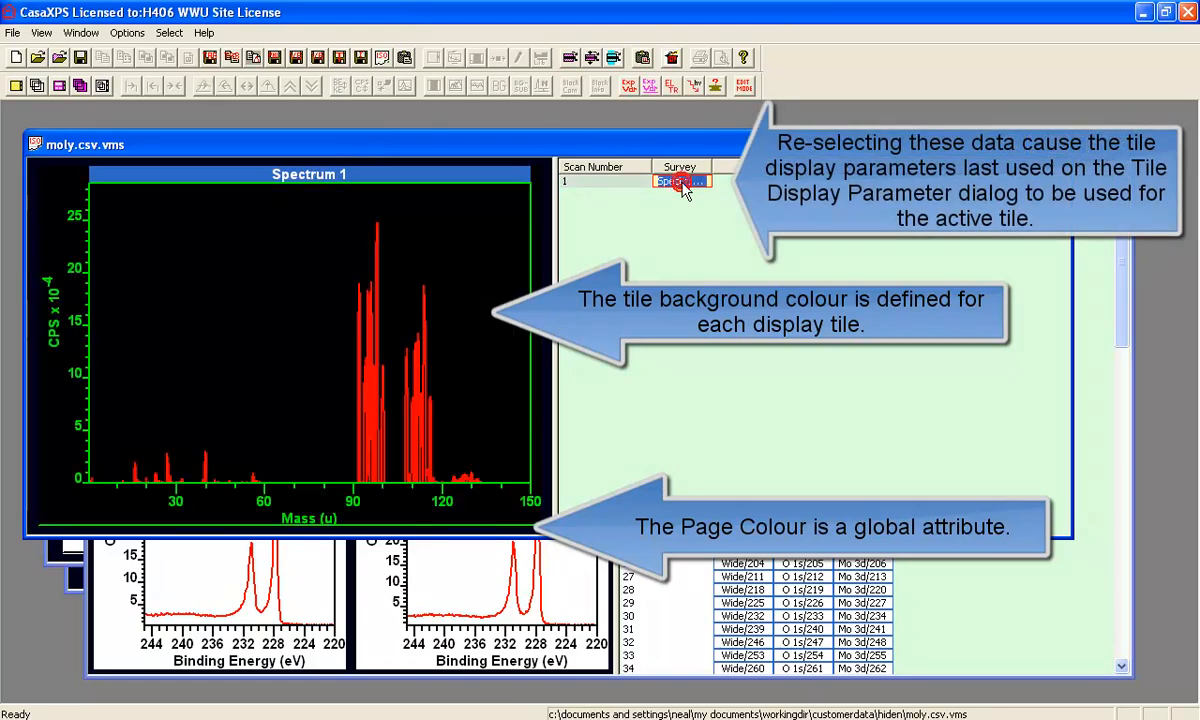
double_click(462, 145)
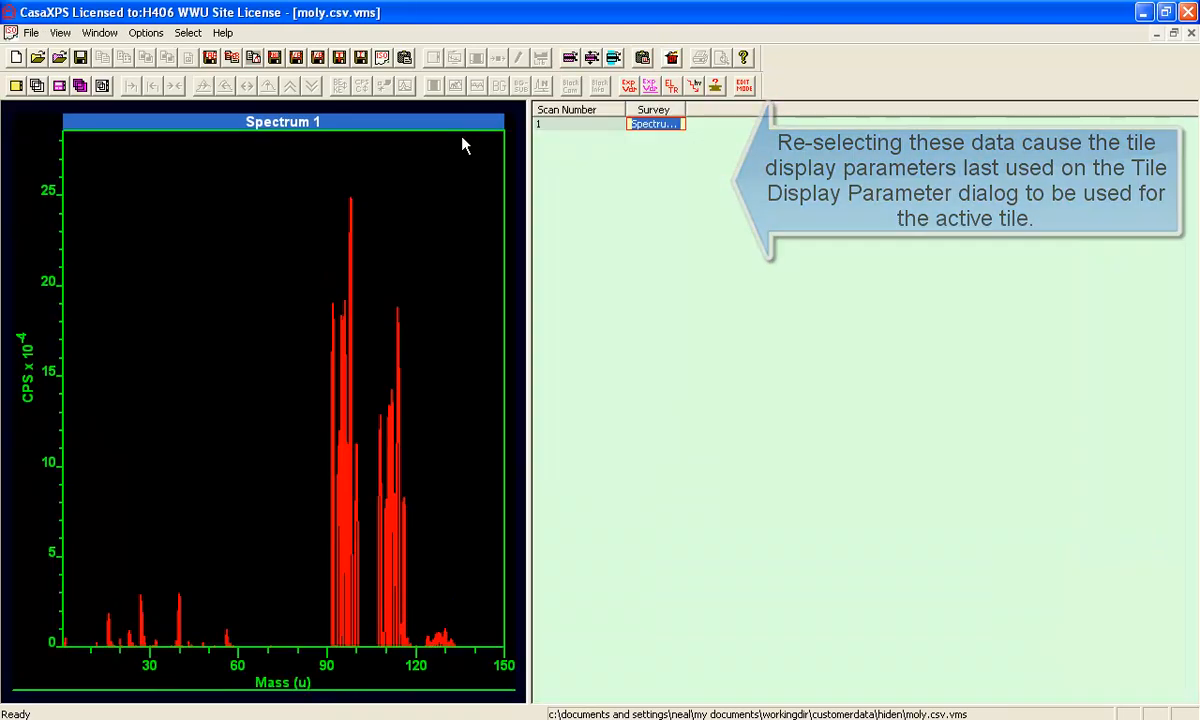
drag(531, 266, 876, 268)
- Load the CasaXPS_mass.lib isotope library into the Element Library
click(375, 180)
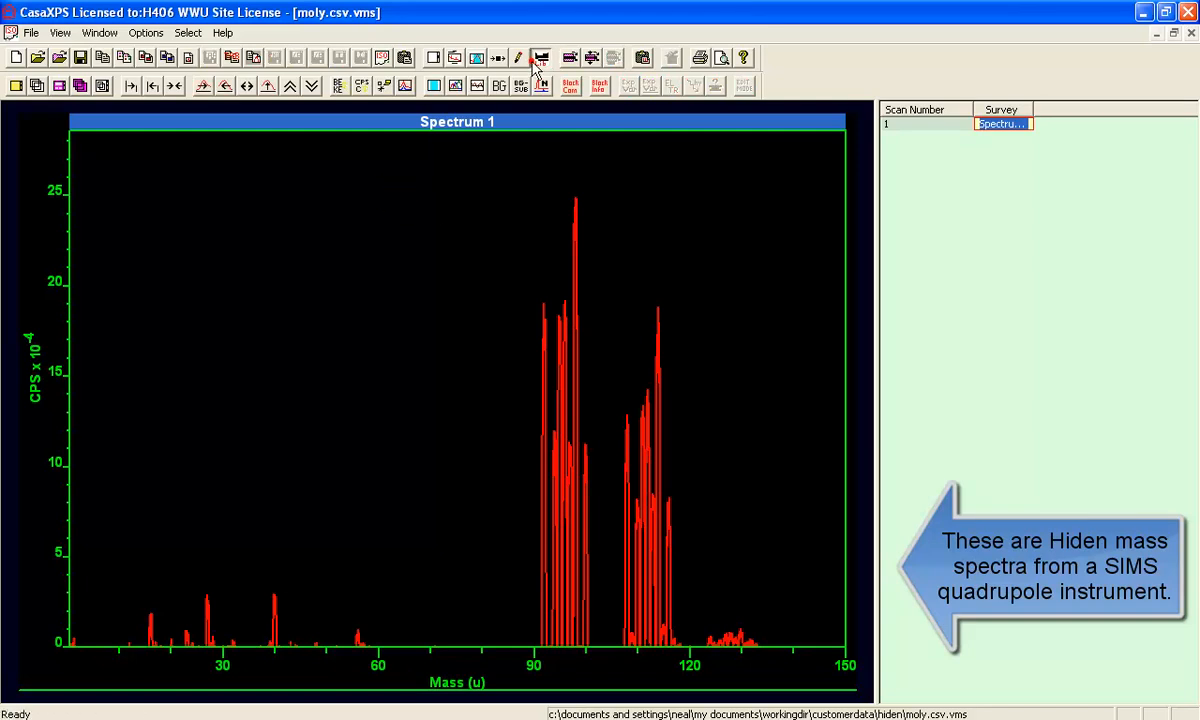
click(498, 57)
click(617, 163)
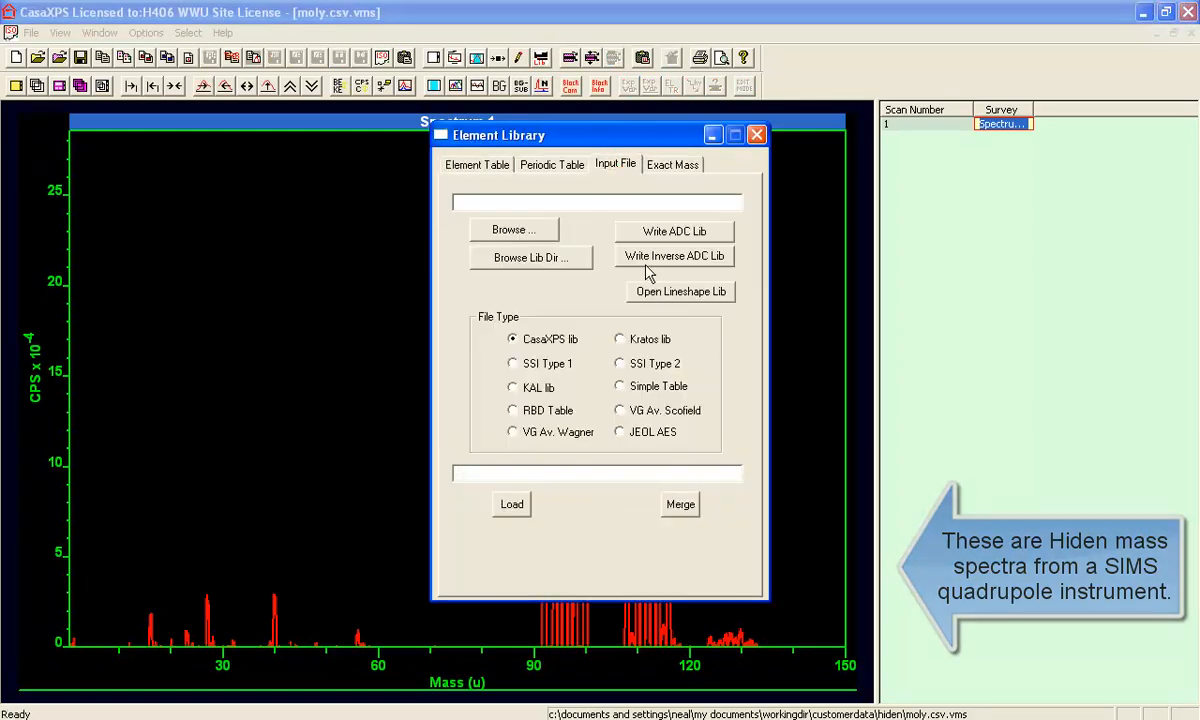
click(563, 258)
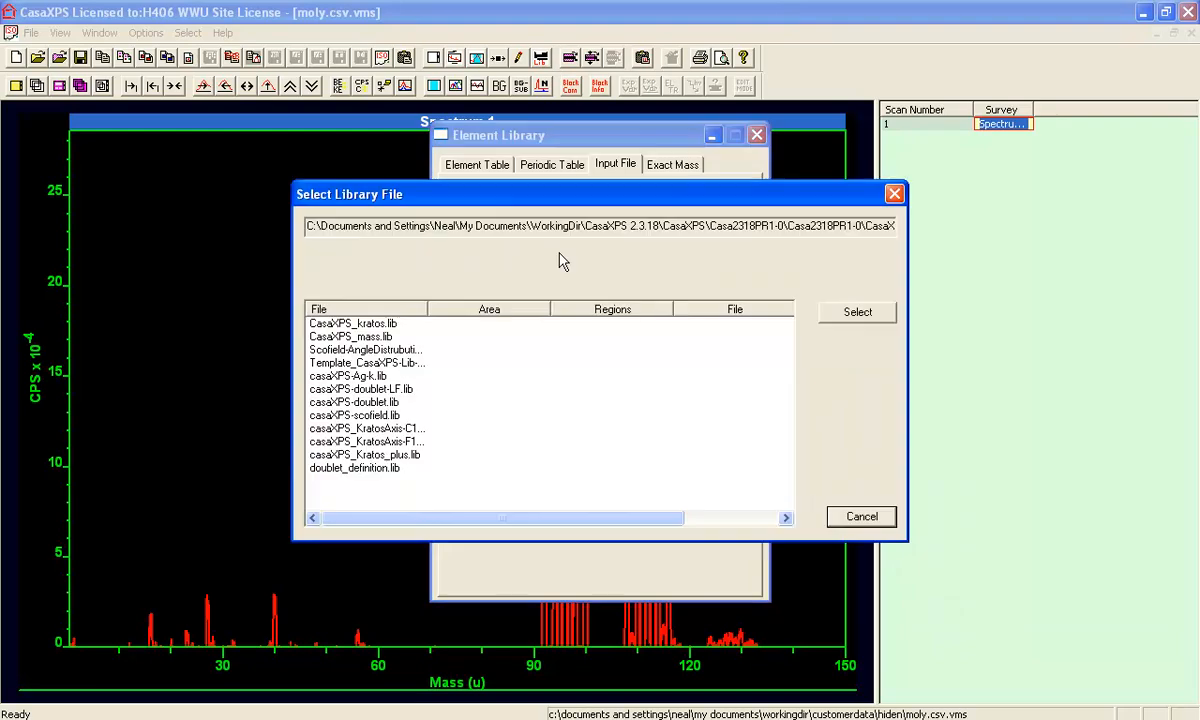
click(366, 337)
click(830, 311)
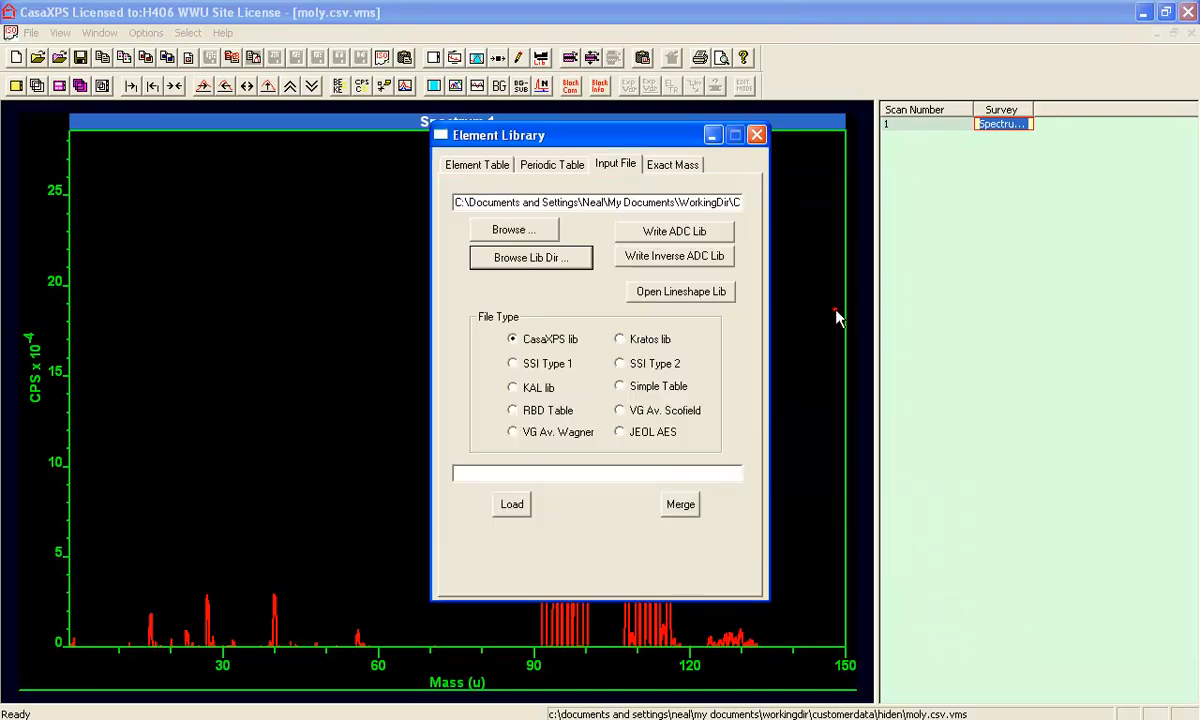
click(510, 505)
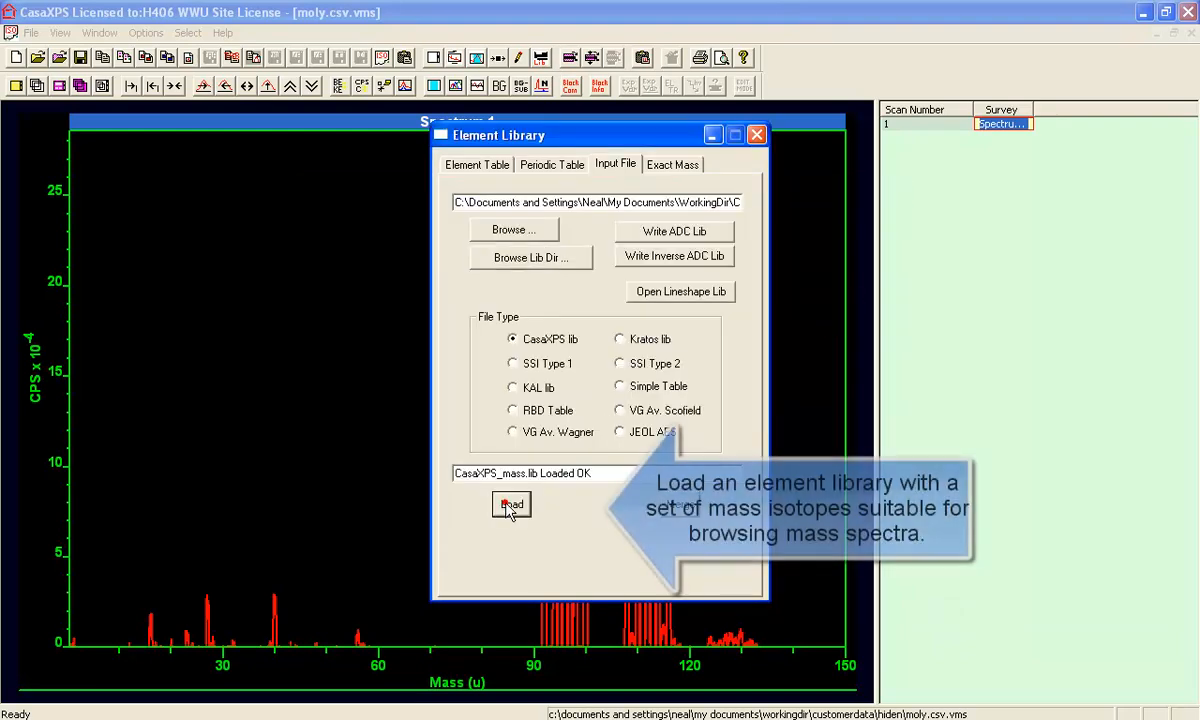
- Mark the Mo92–Mo100 isotopes from the periodic table and zoom to masses 84–108
click(470, 166)
drag(487, 138, 892, 197)
drag(873, 137, 813, 137)
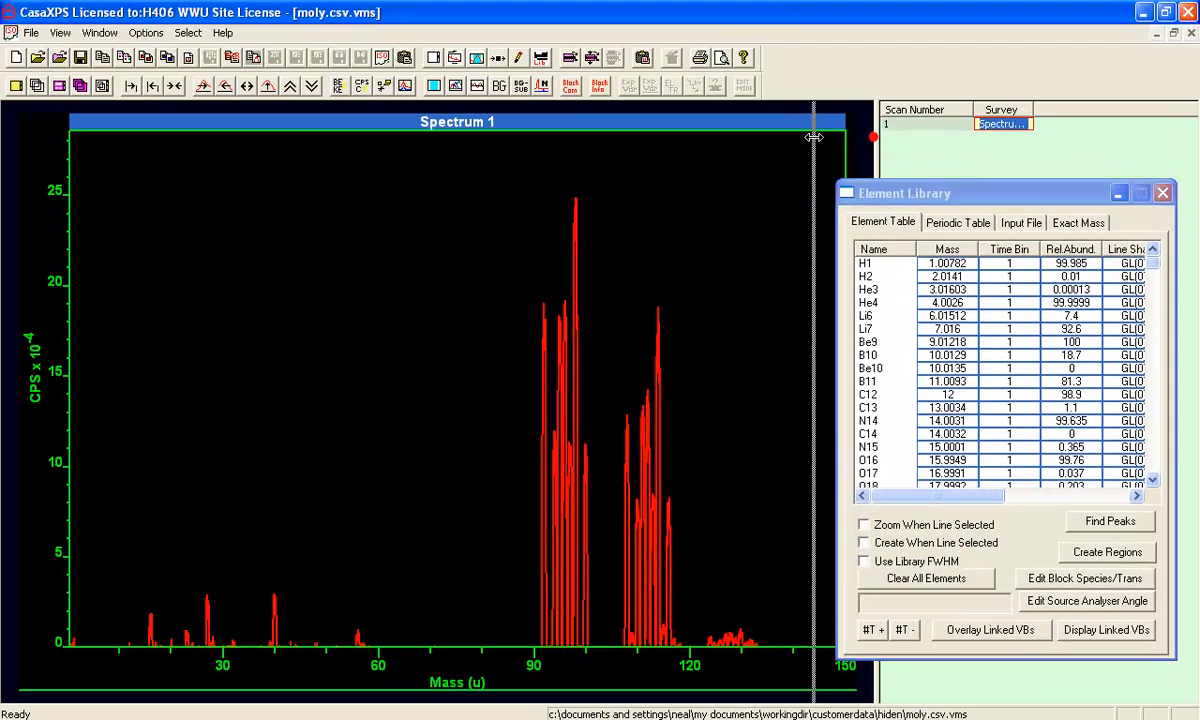
click(956, 223)
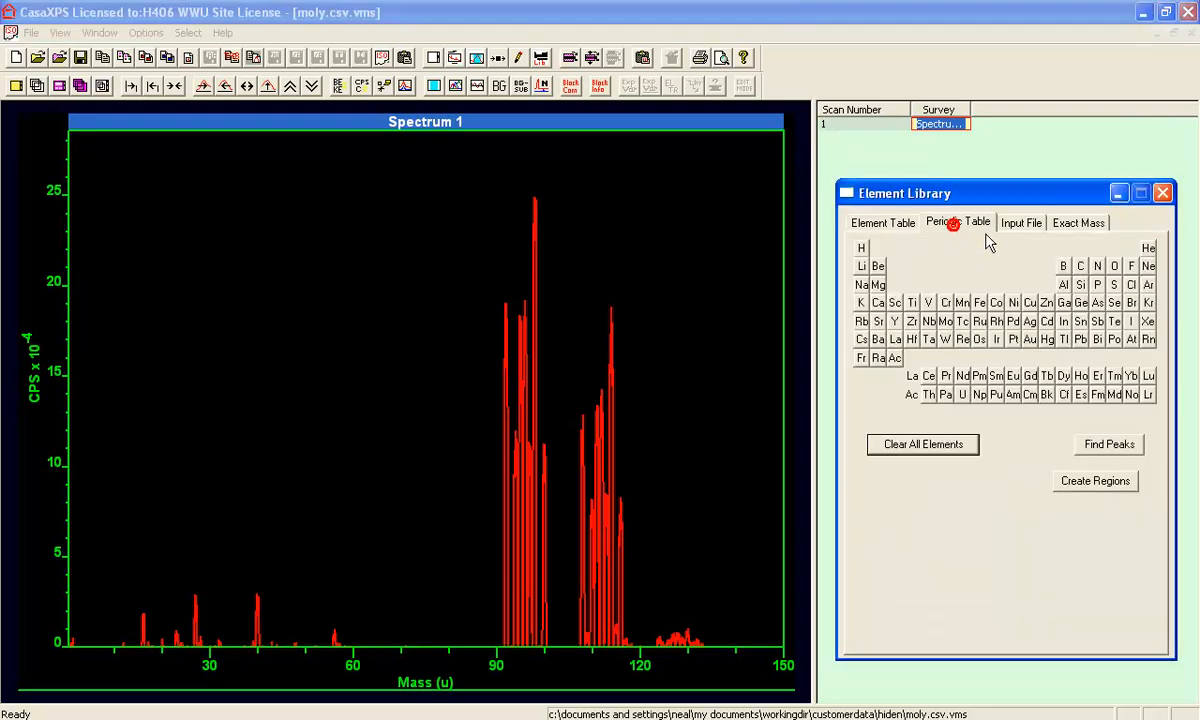
click(946, 321)
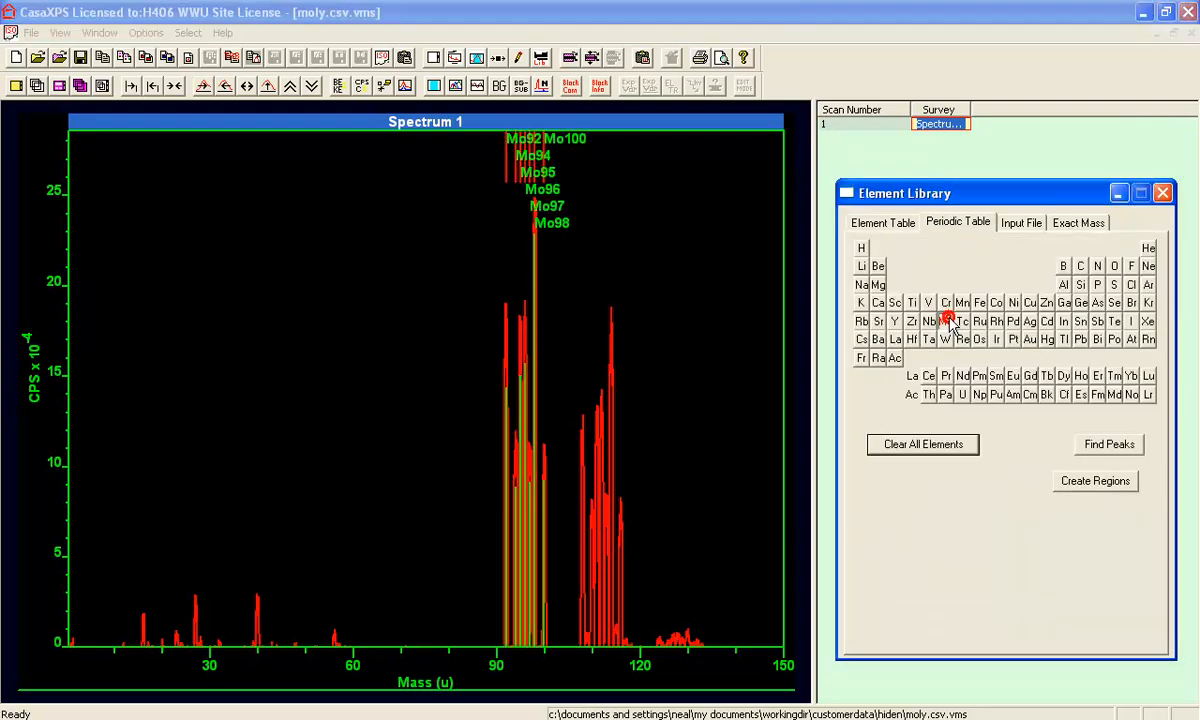
drag(468, 190, 583, 236)
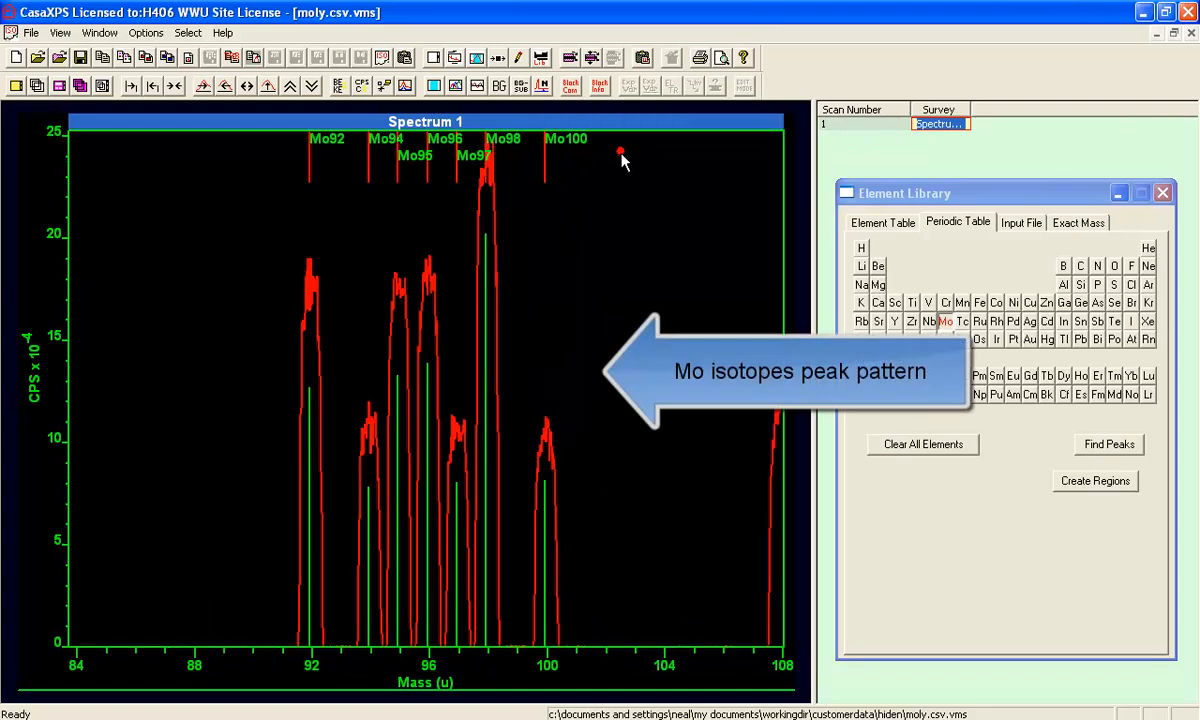
- Bring up the Display options of Tile Display Parameters with Fill Below ticked
click(433, 57)
drag(514, 112, 832, 143)
click(908, 184)
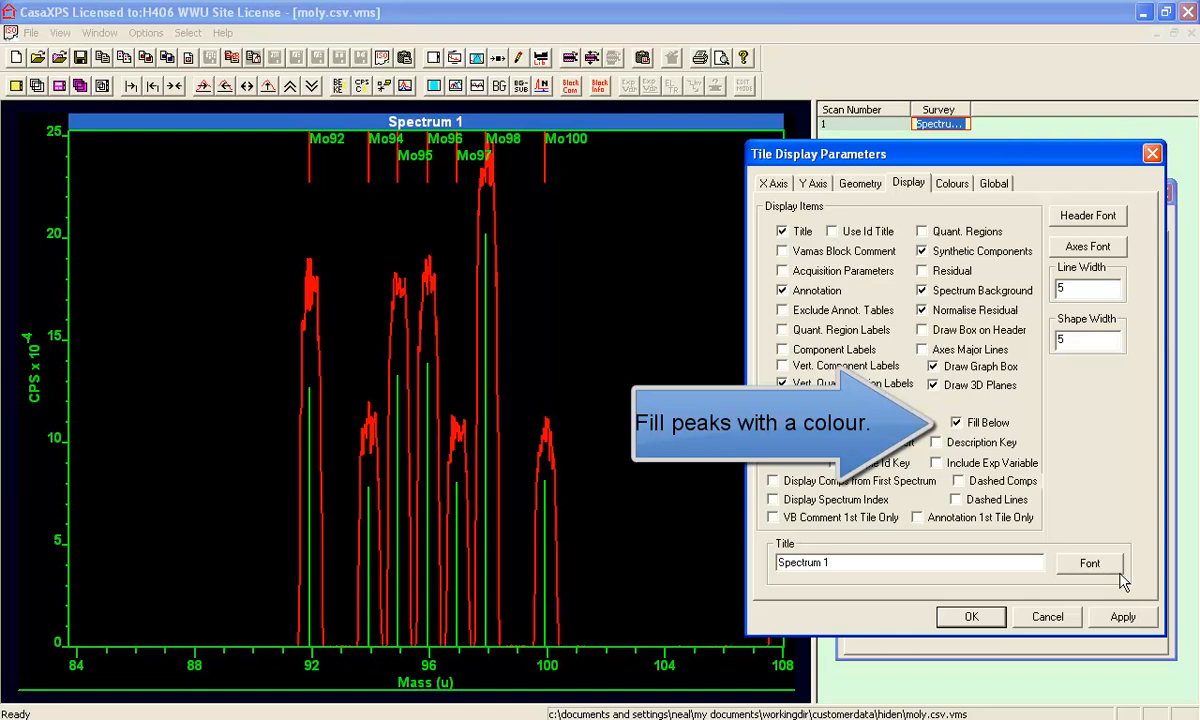
- Apply Fill Below with a green 3D fill colour to the Mo isotope peaks
click(1122, 617)
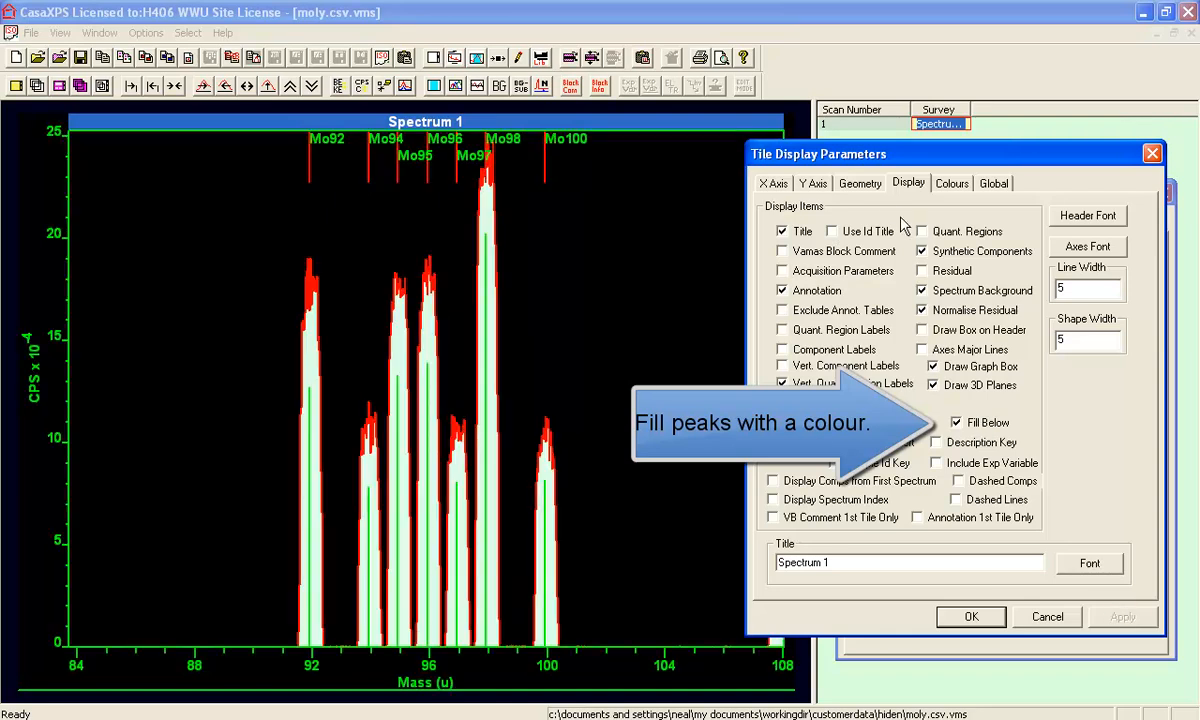
click(951, 183)
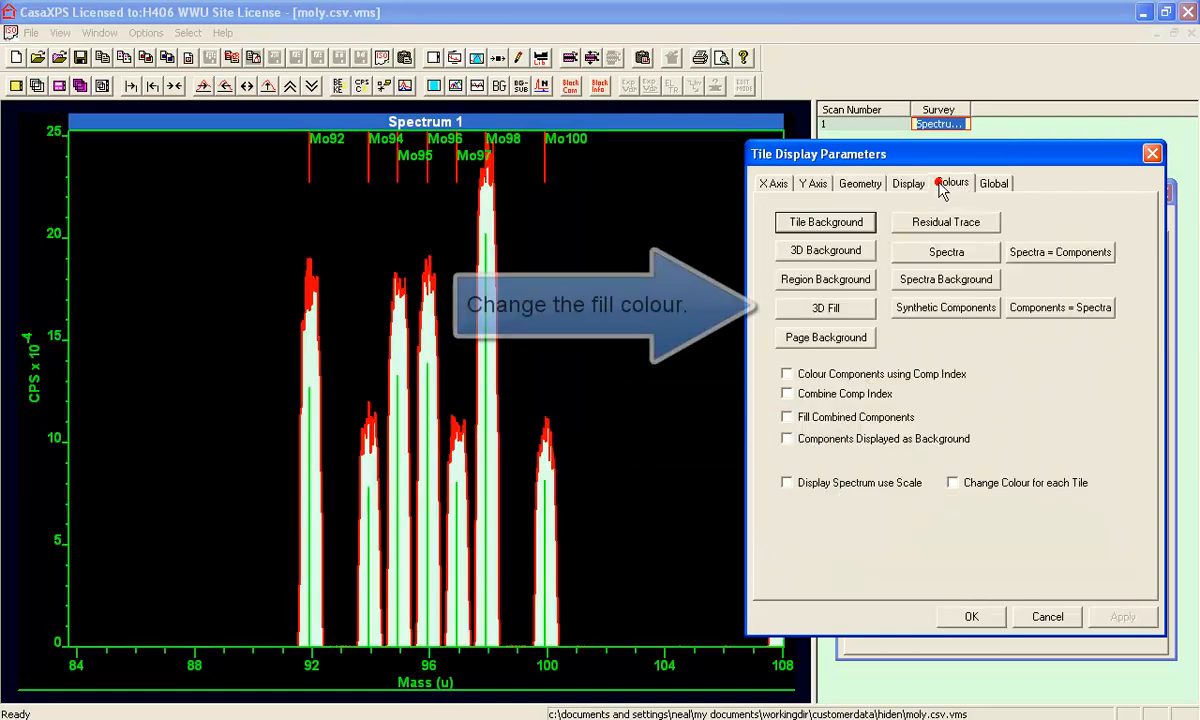
click(825, 308)
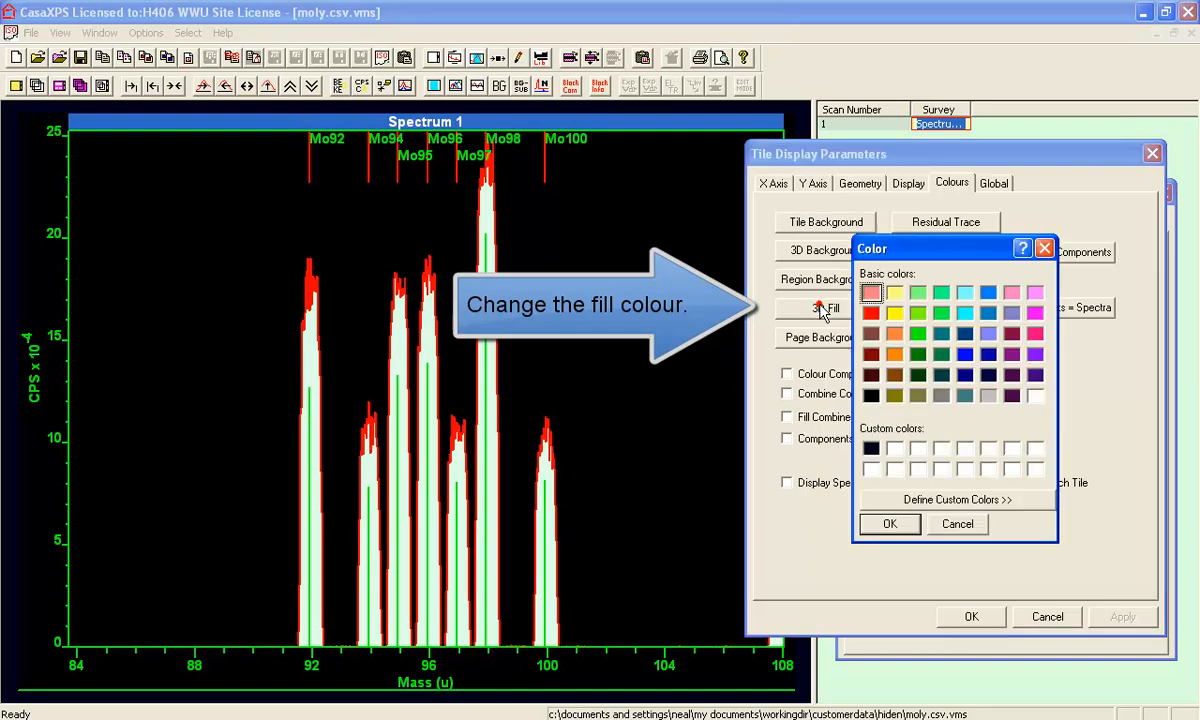
click(918, 292)
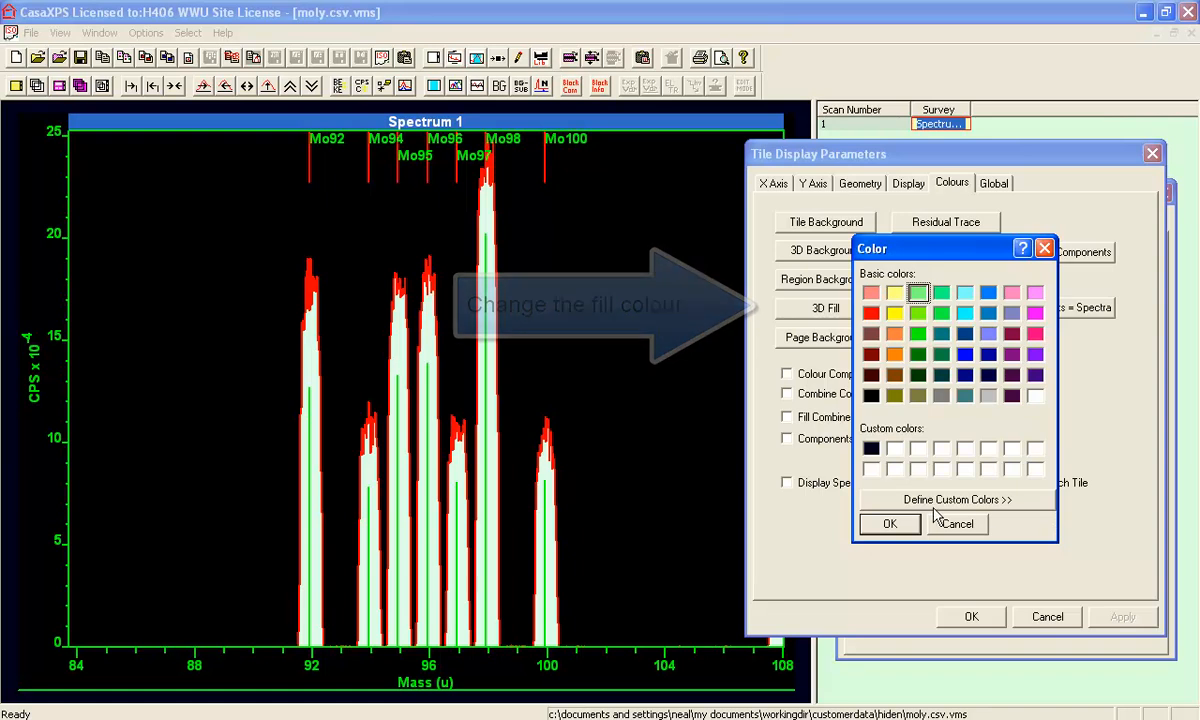
click(891, 525)
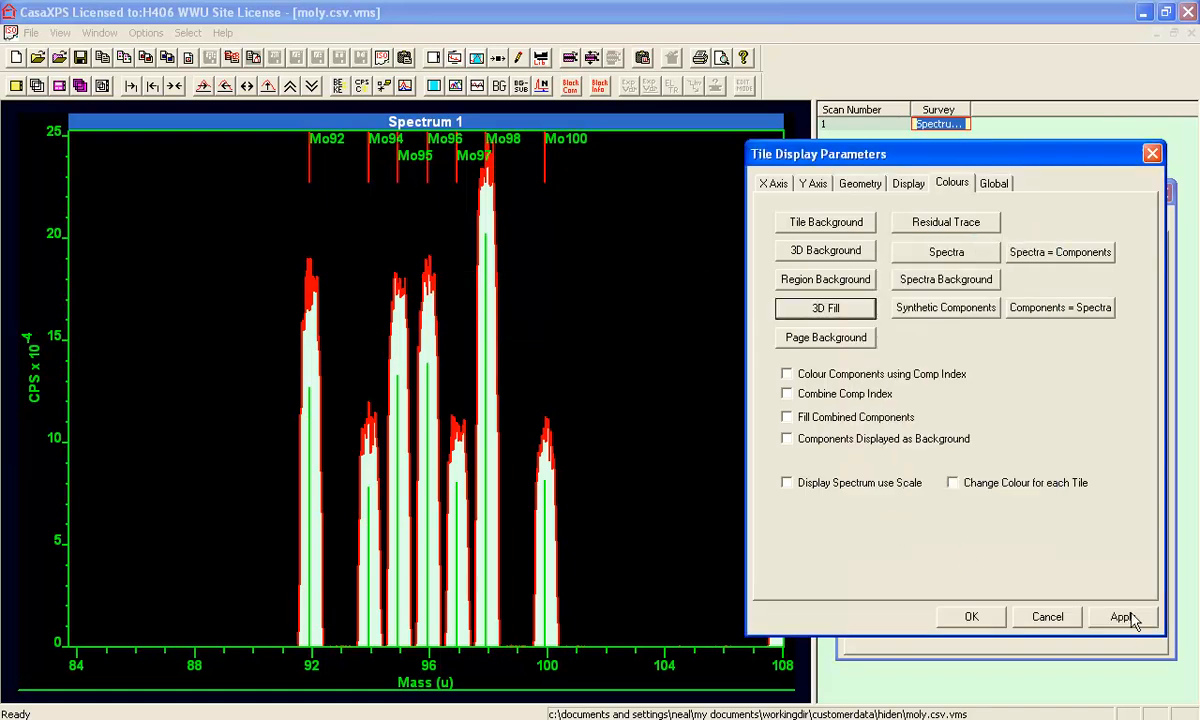
click(1124, 617)
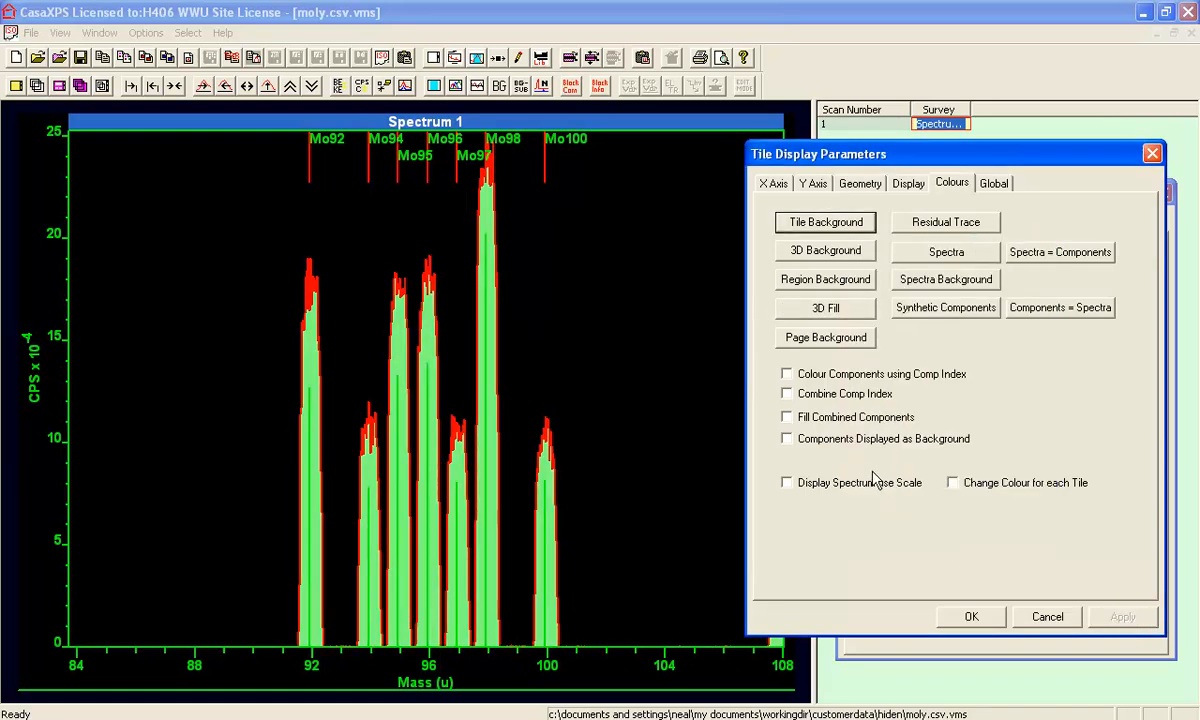
drag(896, 150, 900, 156)
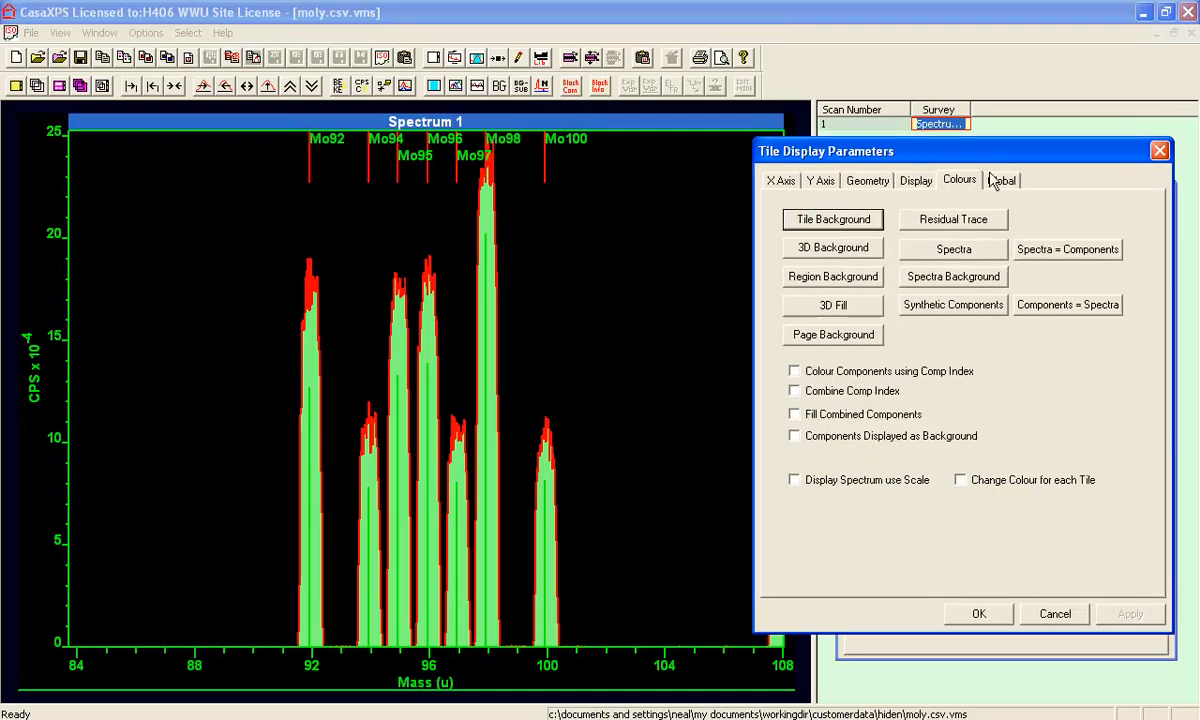
click(1160, 152)
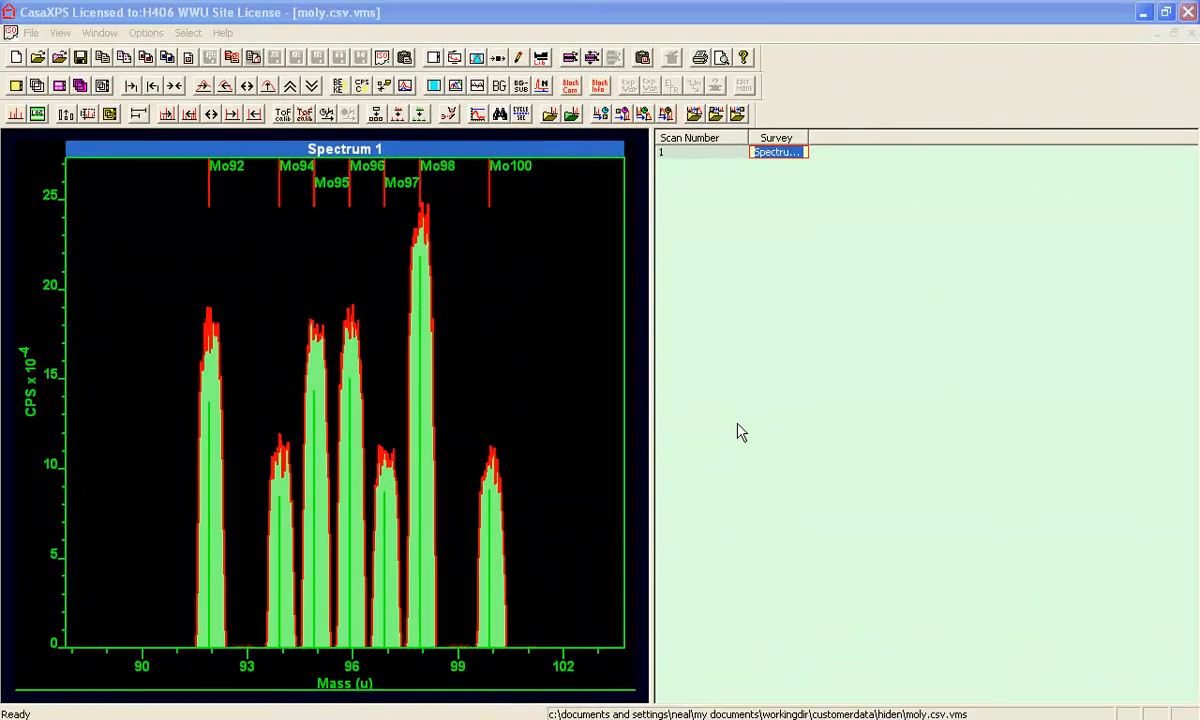
- Save default colours, default settings and default fonts from the Global tab
click(454, 58)
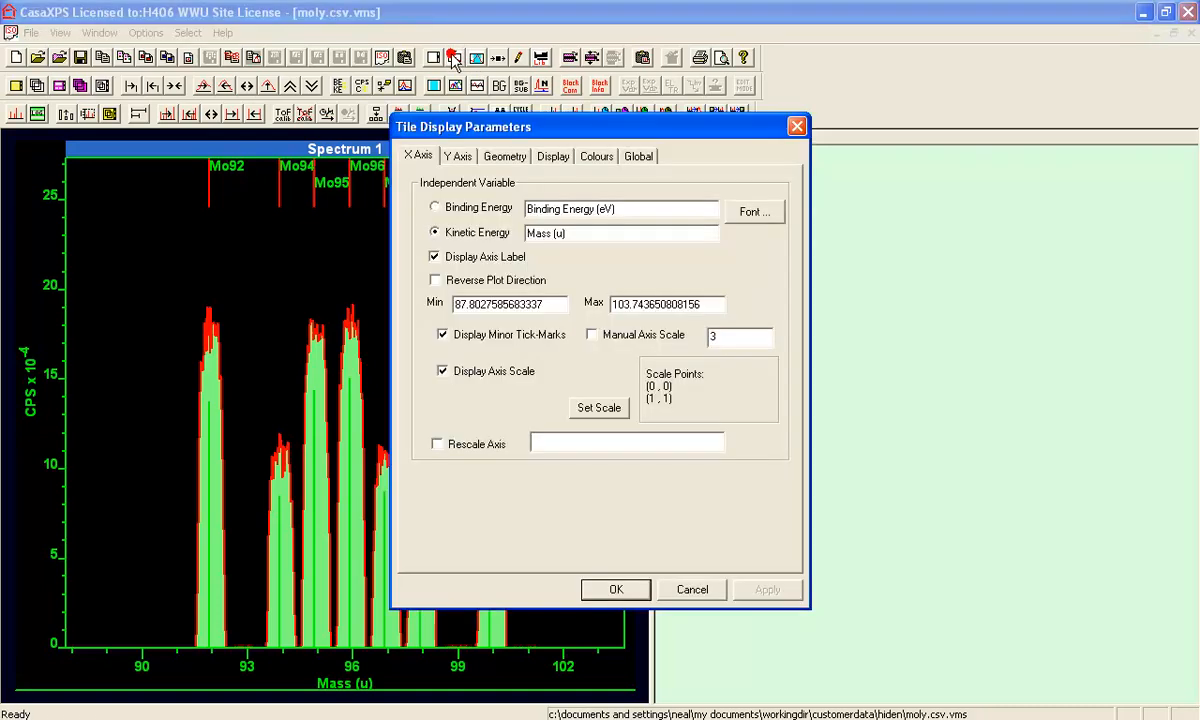
drag(513, 128, 833, 200)
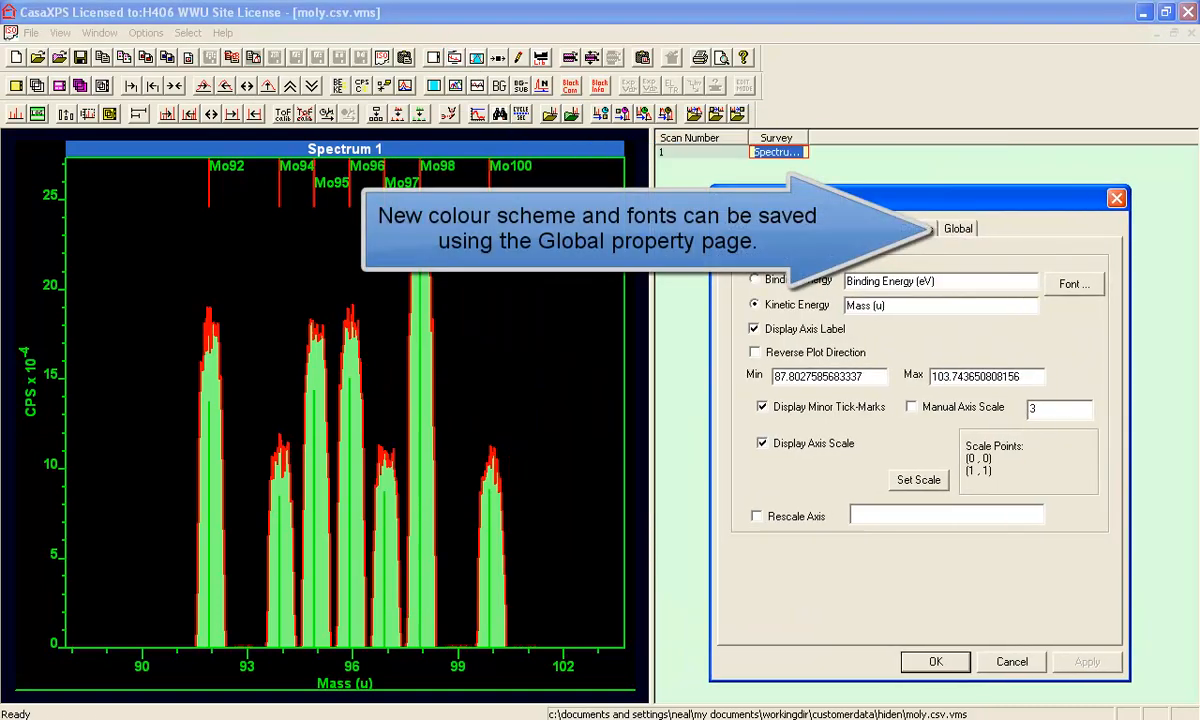
click(957, 229)
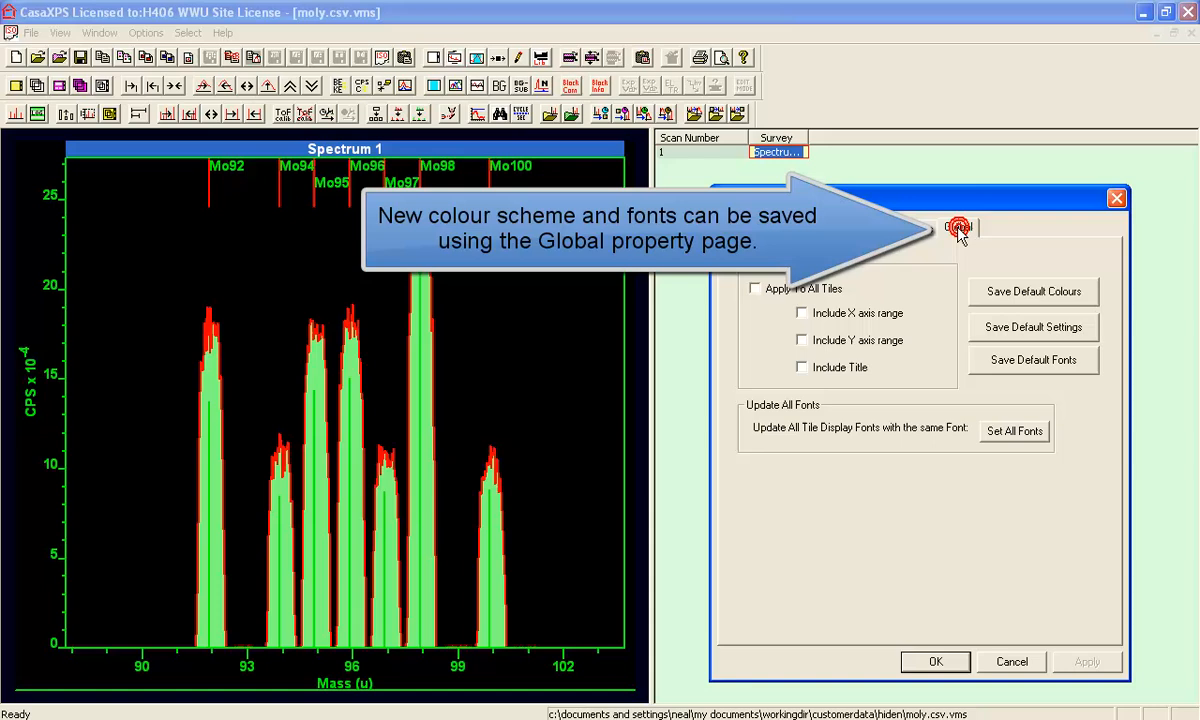
click(1003, 291)
click(1012, 328)
click(1005, 359)
click(940, 666)
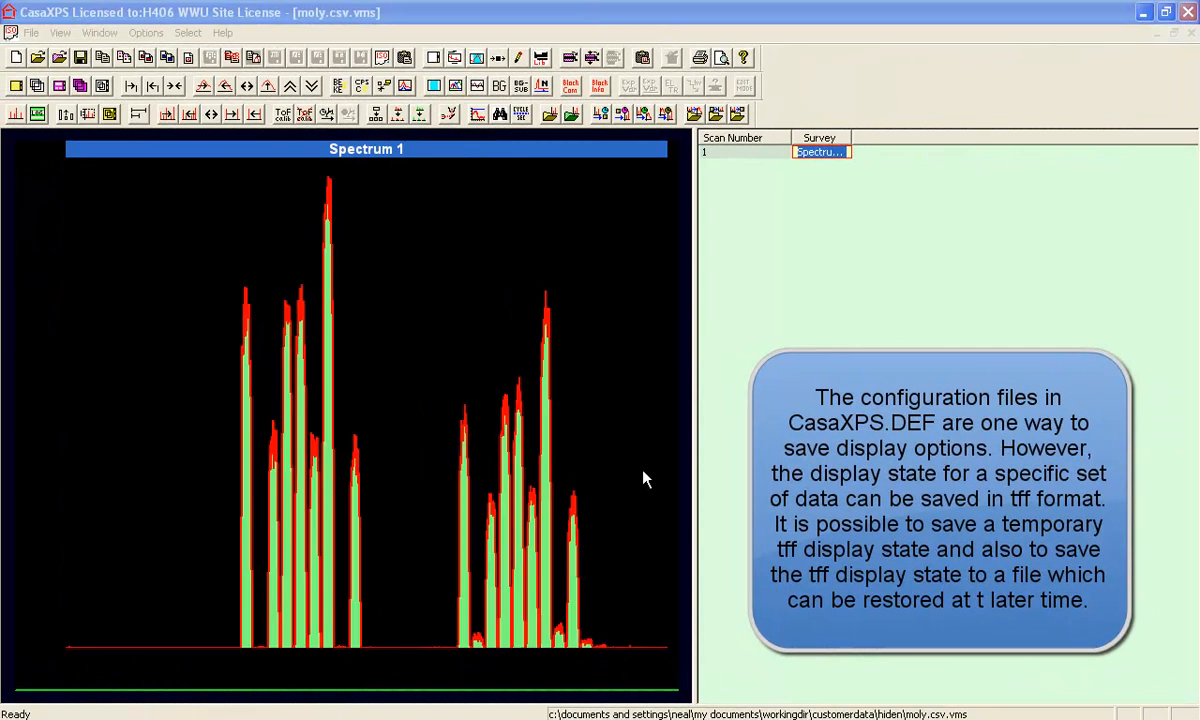
- Split the Mo spectrum tile into two new tiles
click(642, 469)
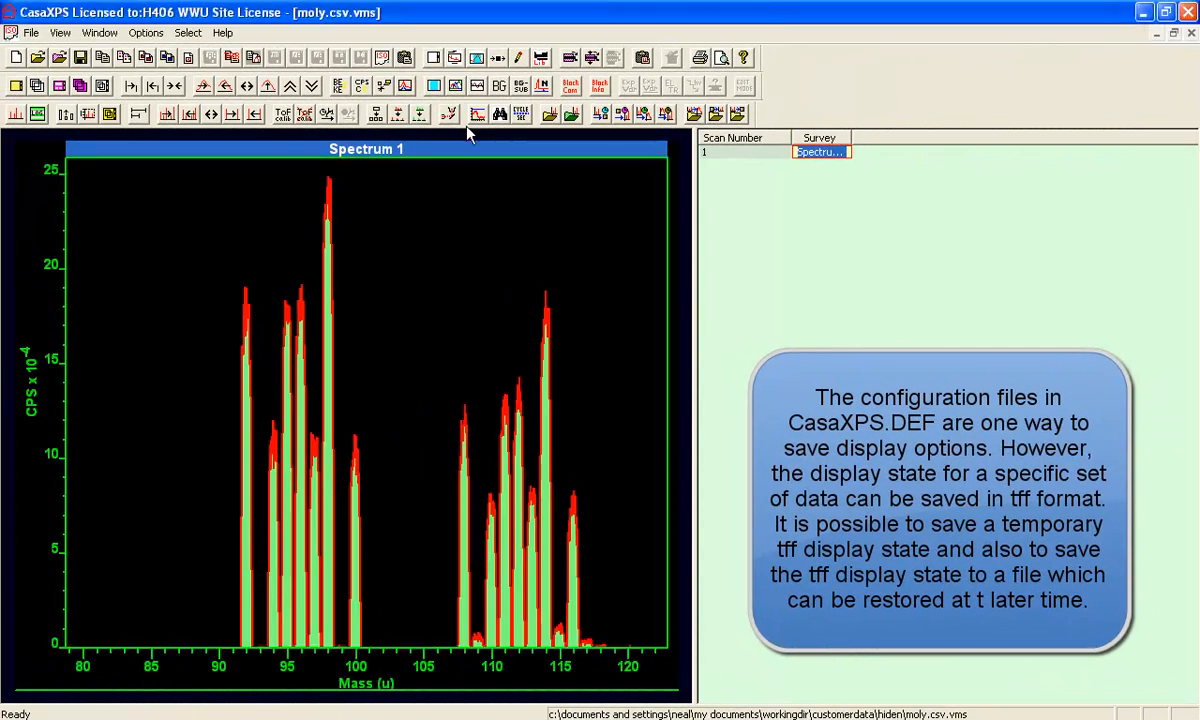
click(360, 114)
double_click(618, 395)
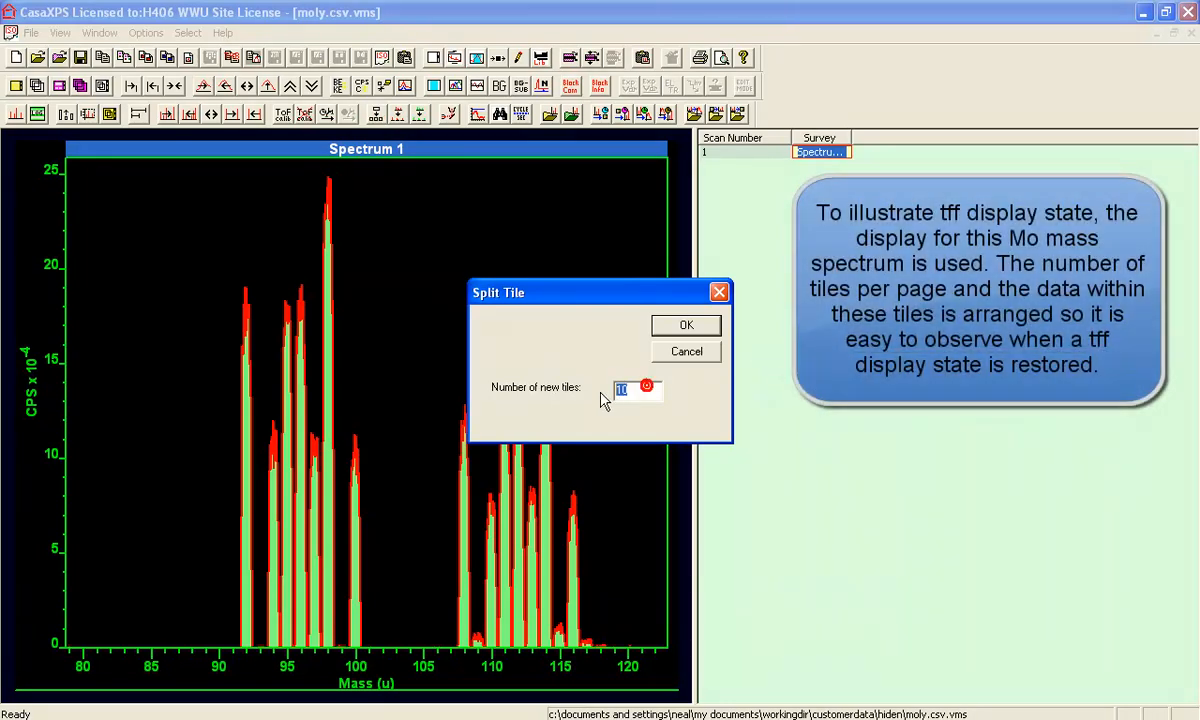
click(707, 327)
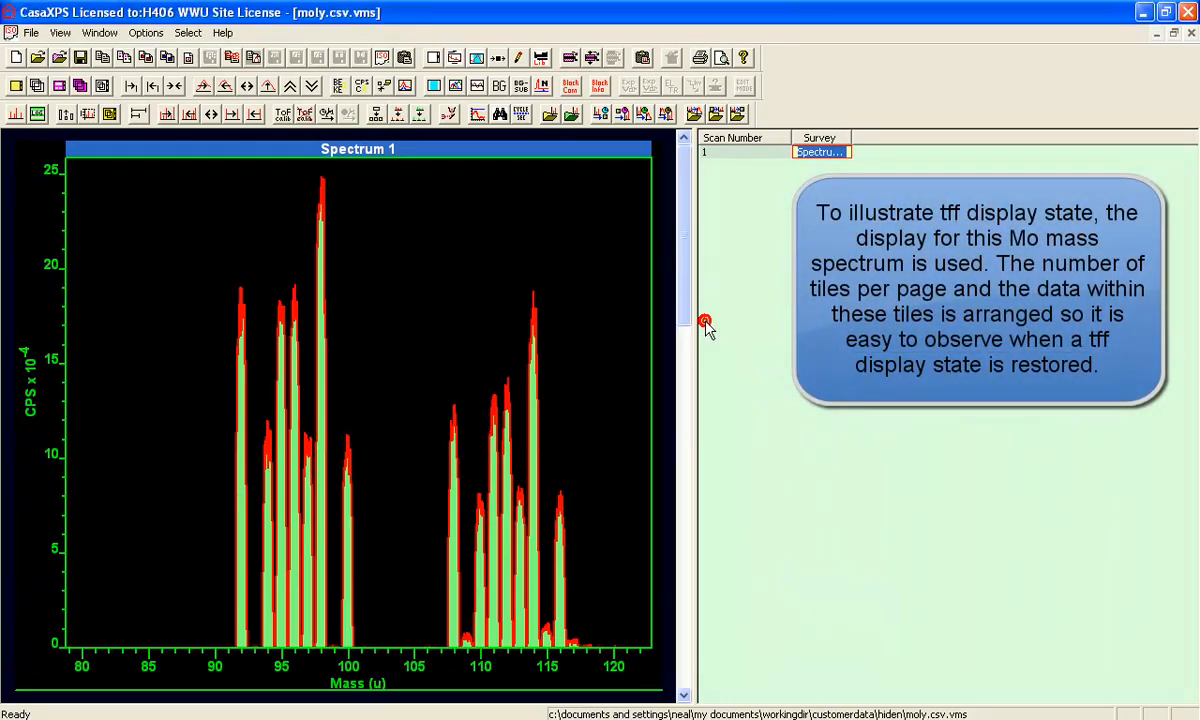
- Apply a three-tile page format and widen the spectrum display area
click(434, 58)
click(445, 310)
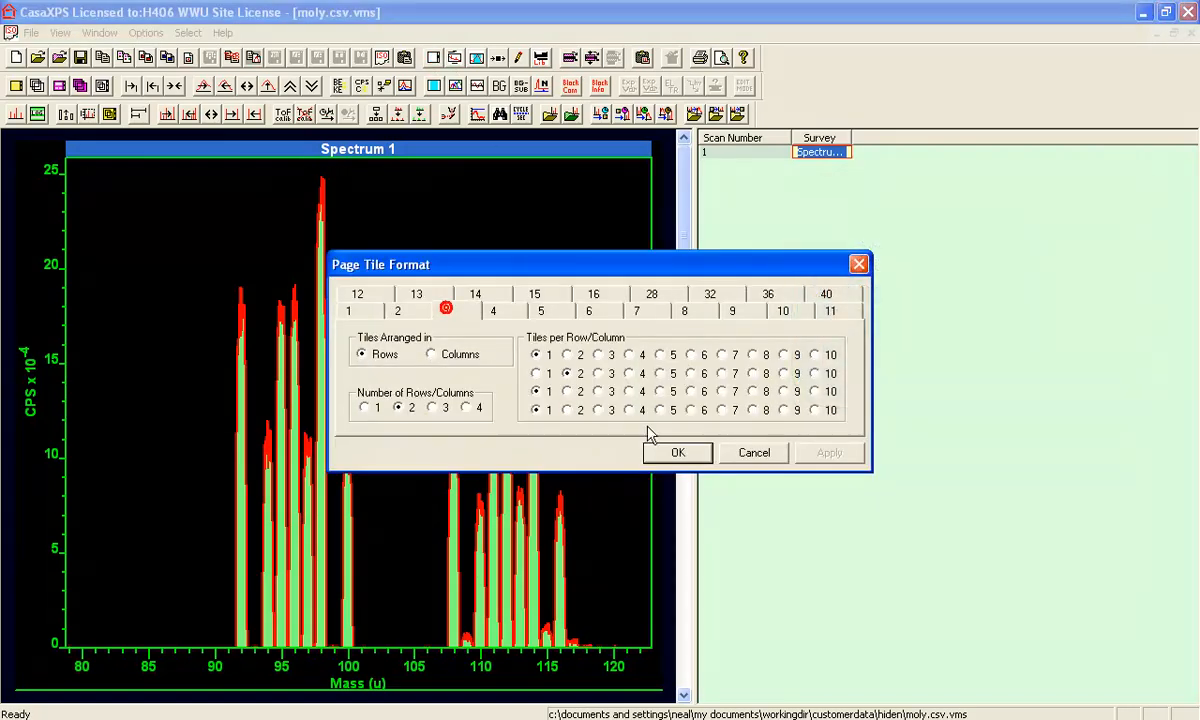
click(662, 453)
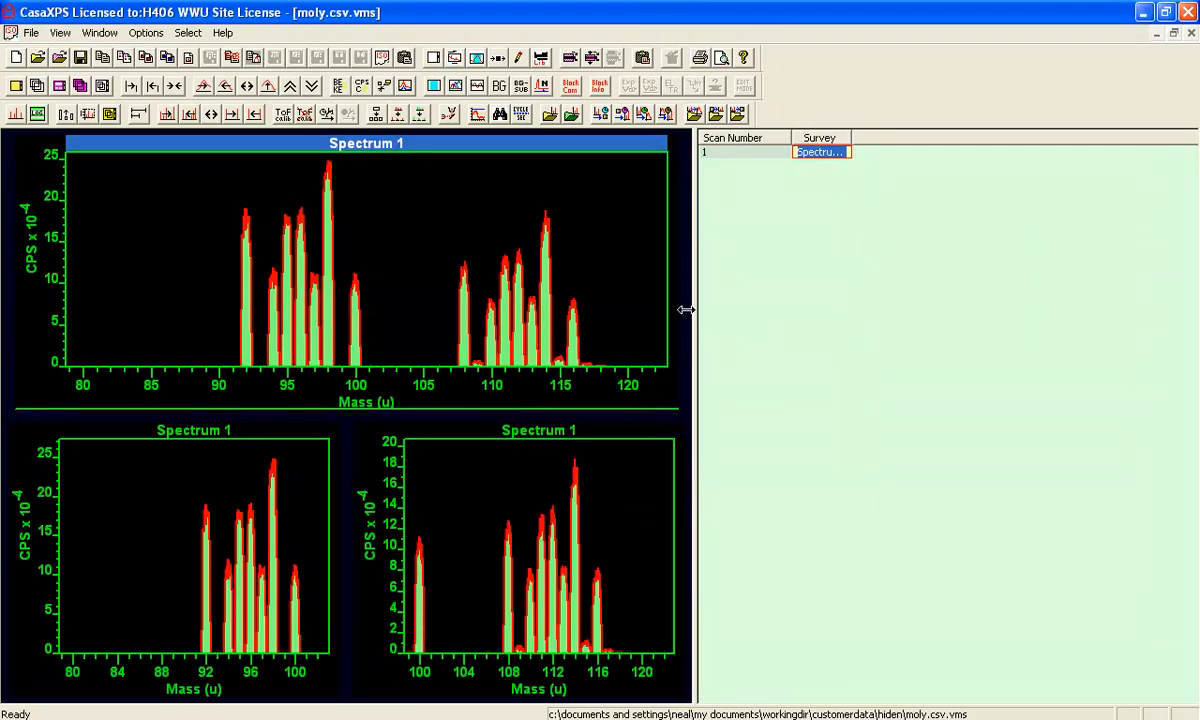
drag(694, 309, 736, 310)
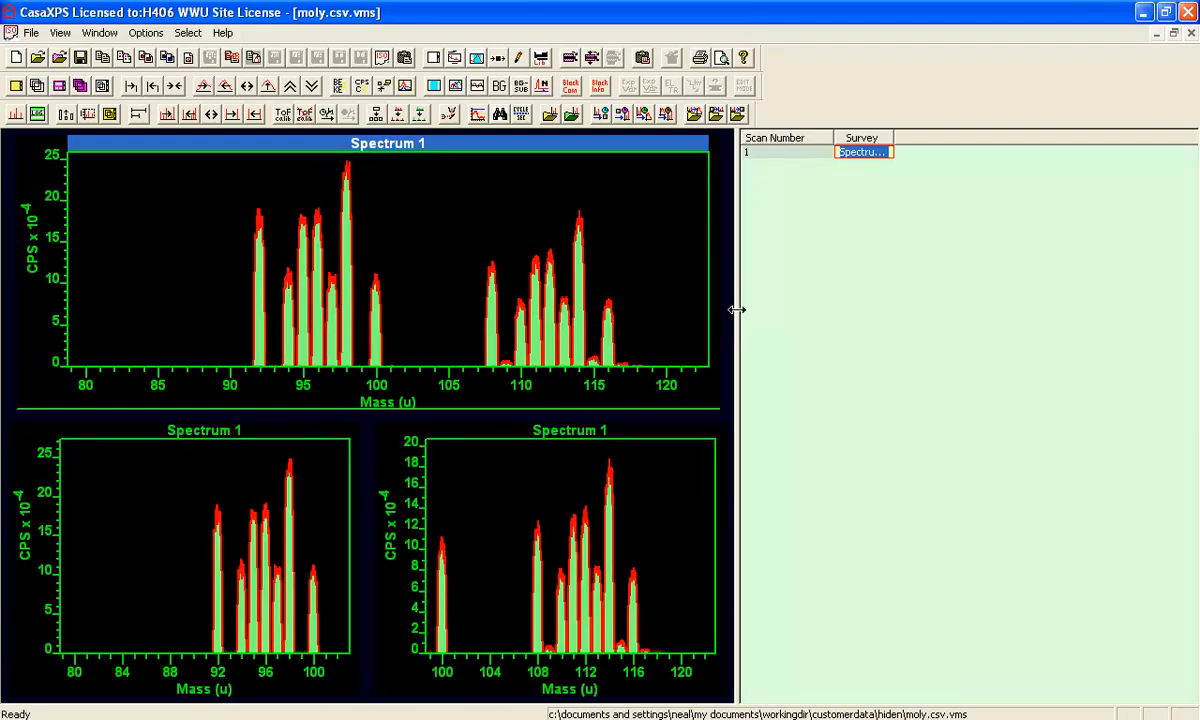
click(145, 32)
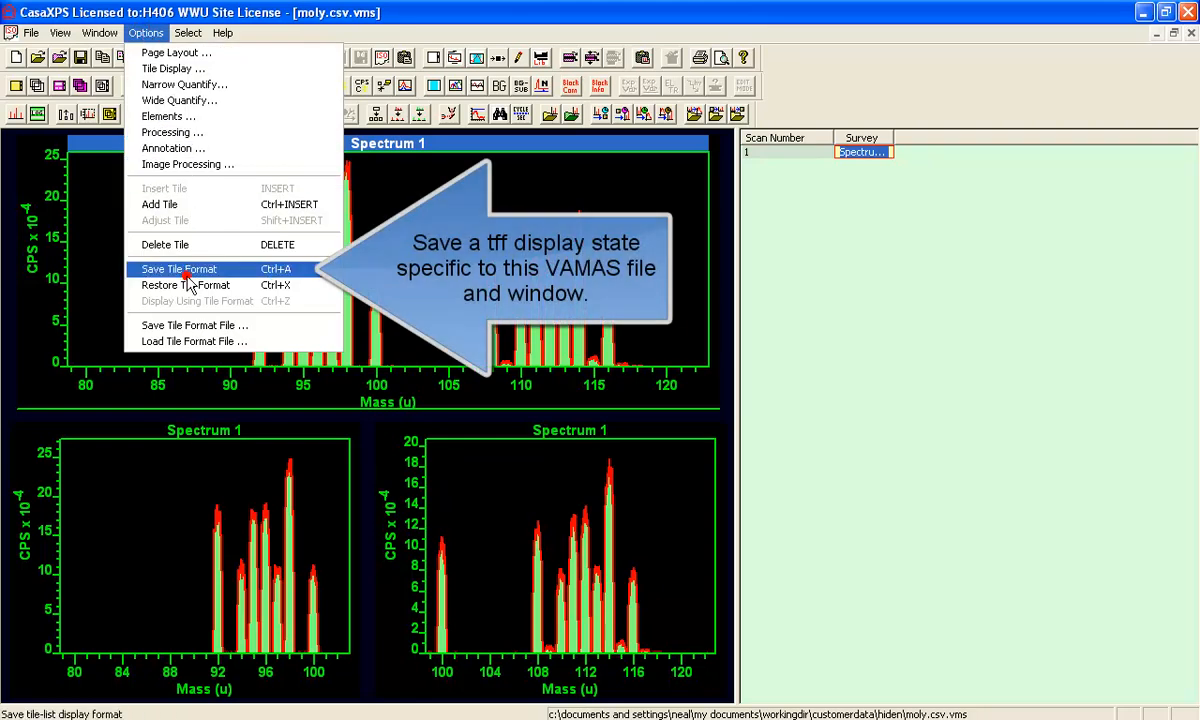
- Save the three-tile display state, then show the survey spectrum as one full-range tile
click(186, 272)
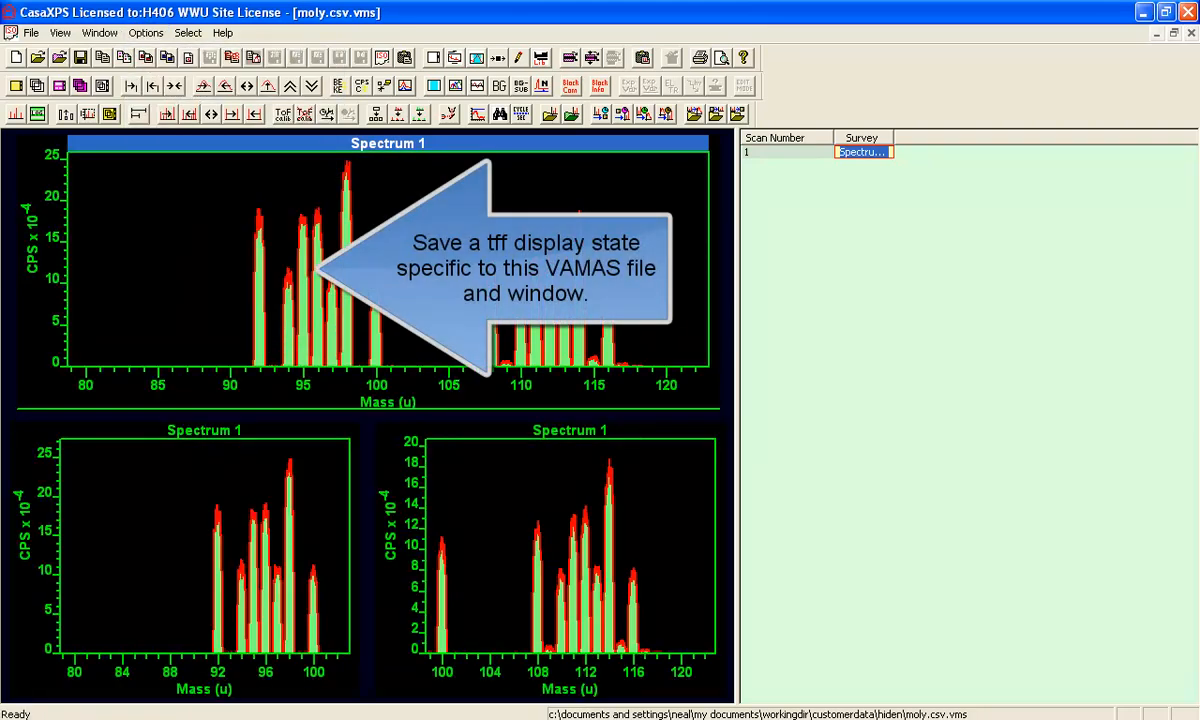
click(844, 157)
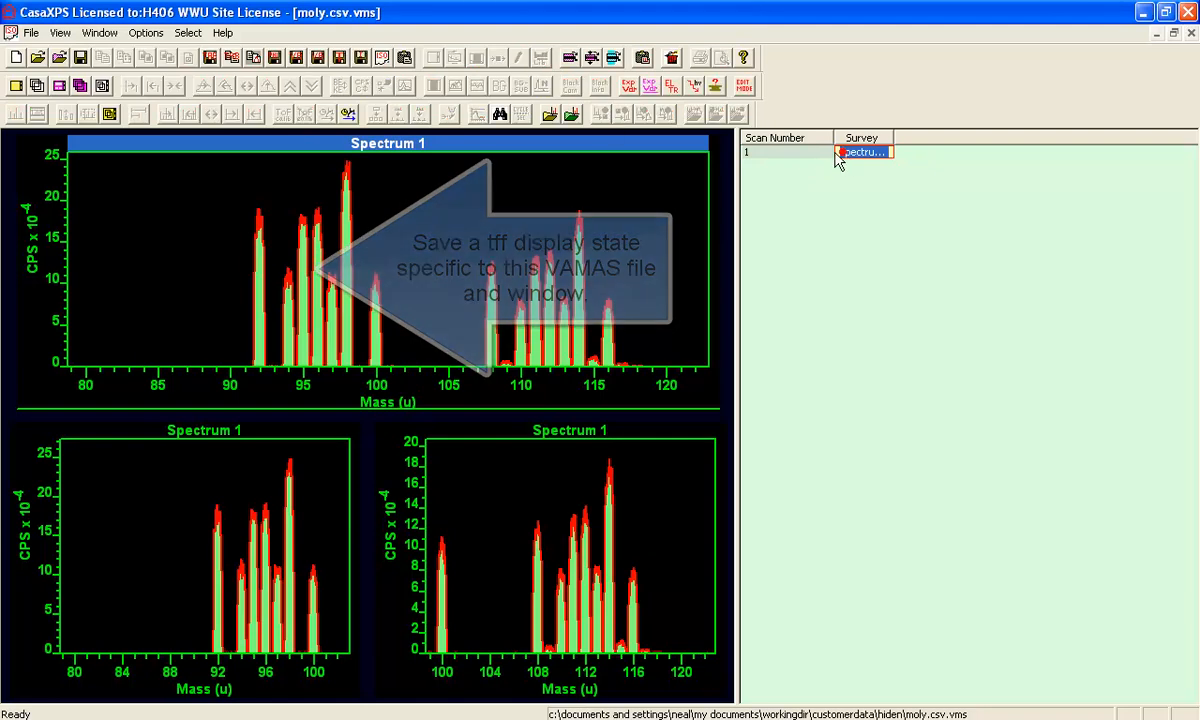
double_click(851, 150)
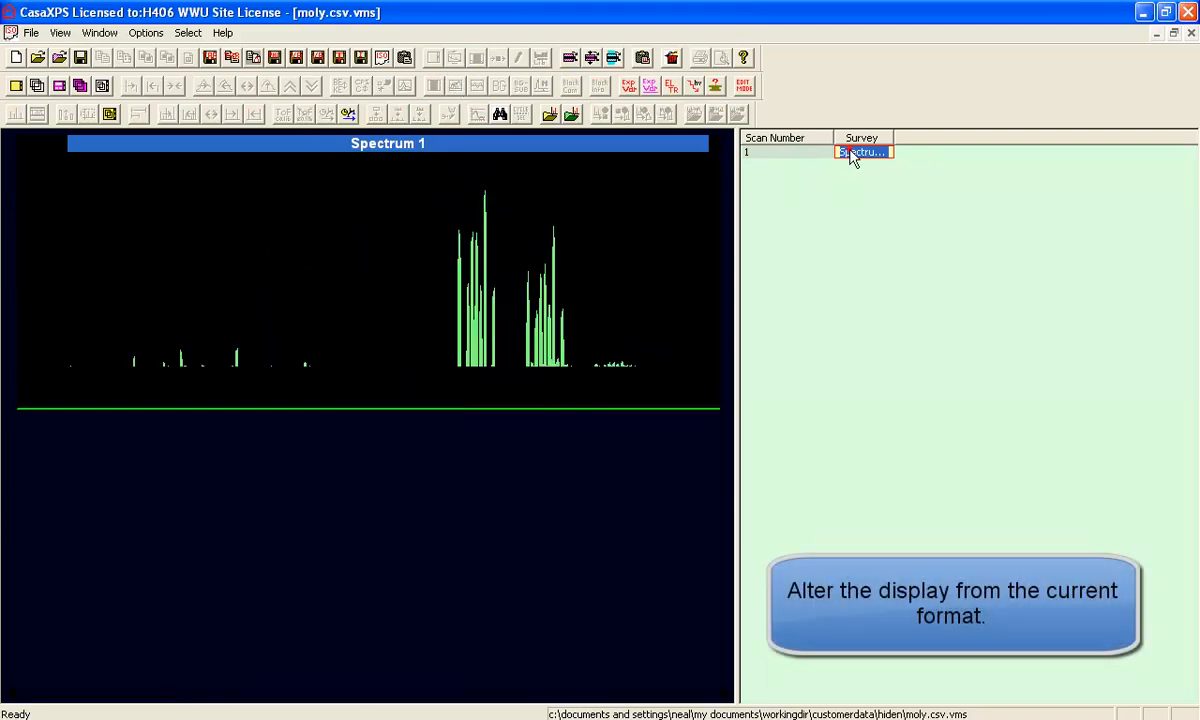
click(496, 170)
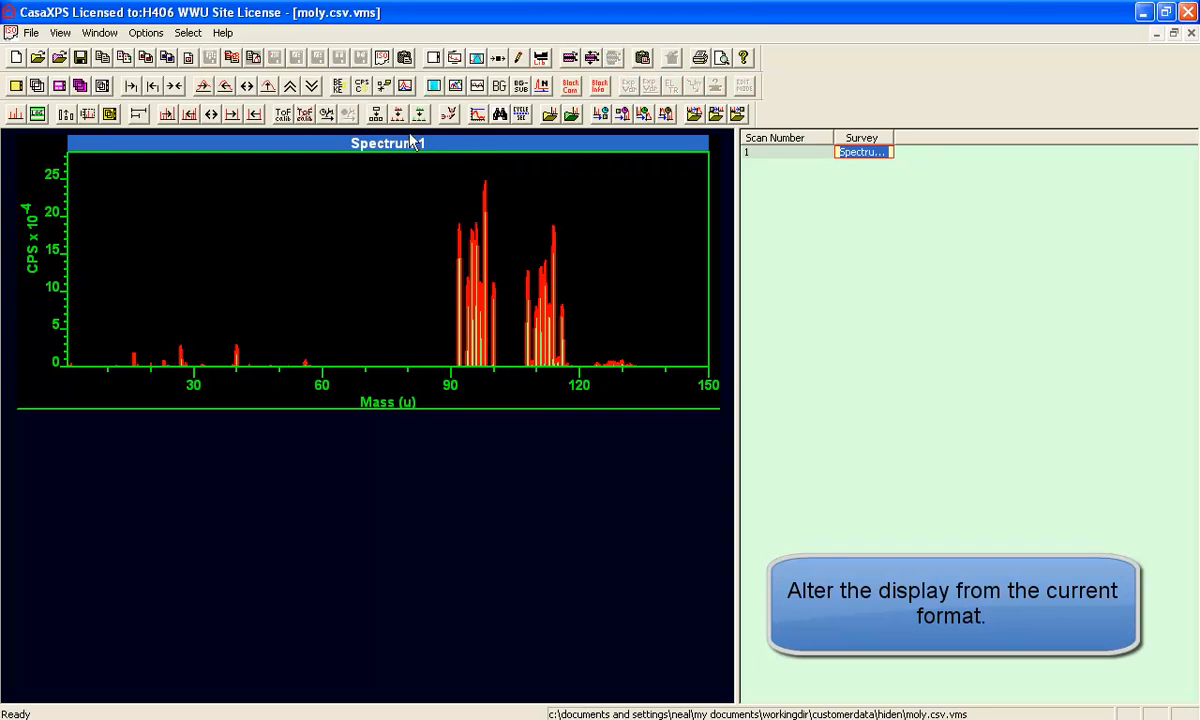
click(452, 59)
click(352, 311)
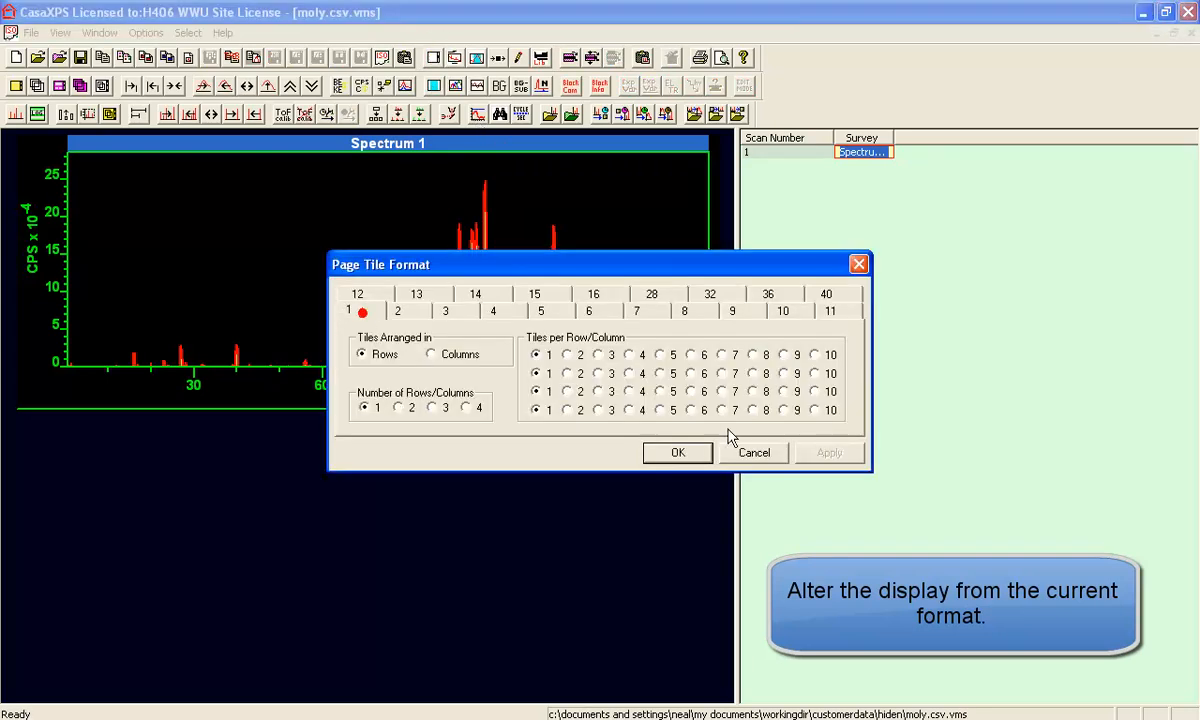
click(678, 452)
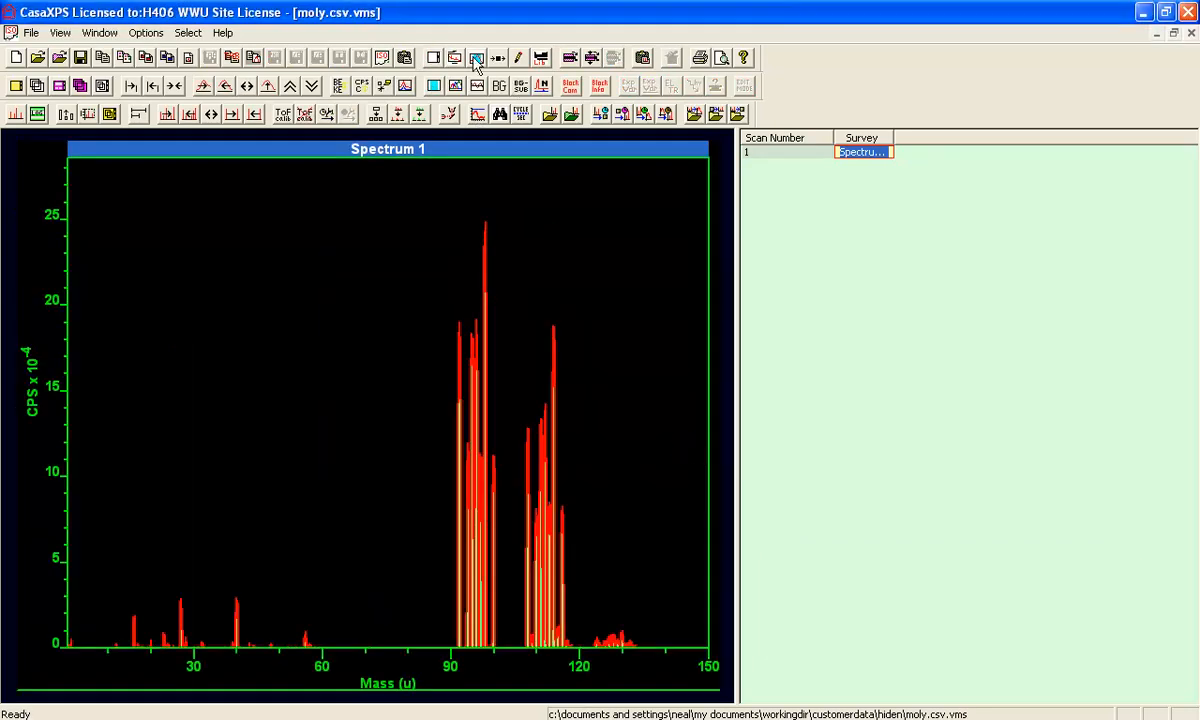
- Change the tile background colour from black to olive
click(433, 57)
click(595, 157)
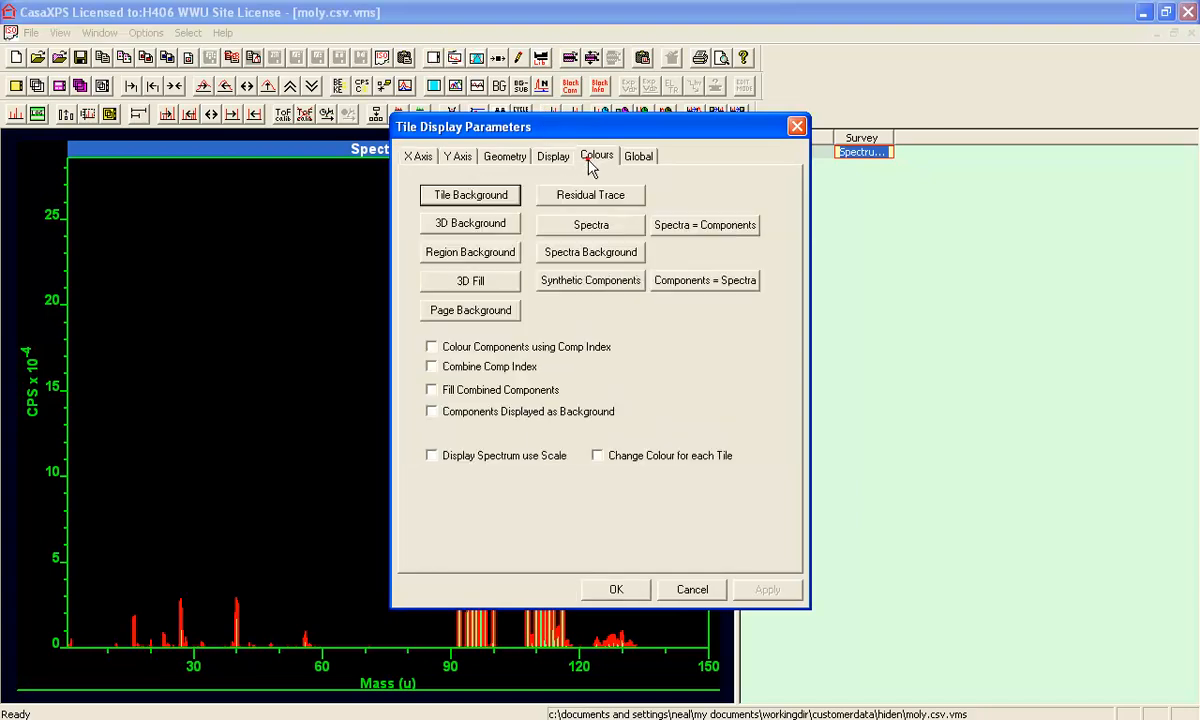
click(491, 196)
click(563, 370)
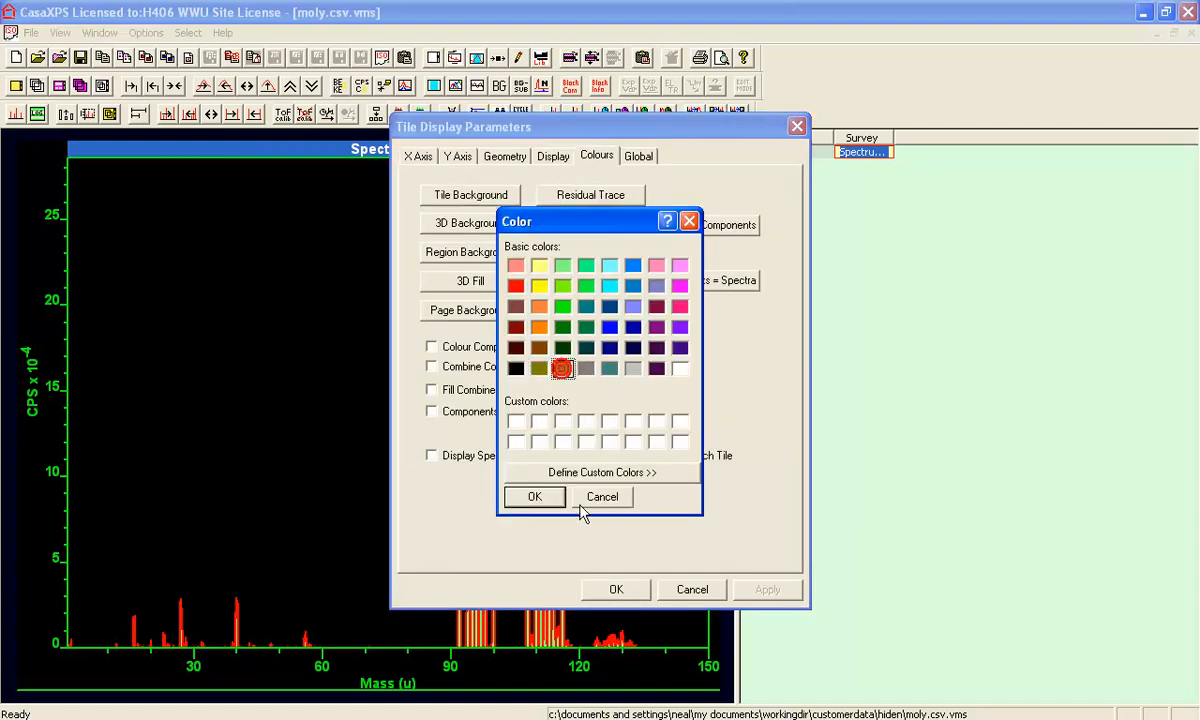
click(531, 497)
click(764, 590)
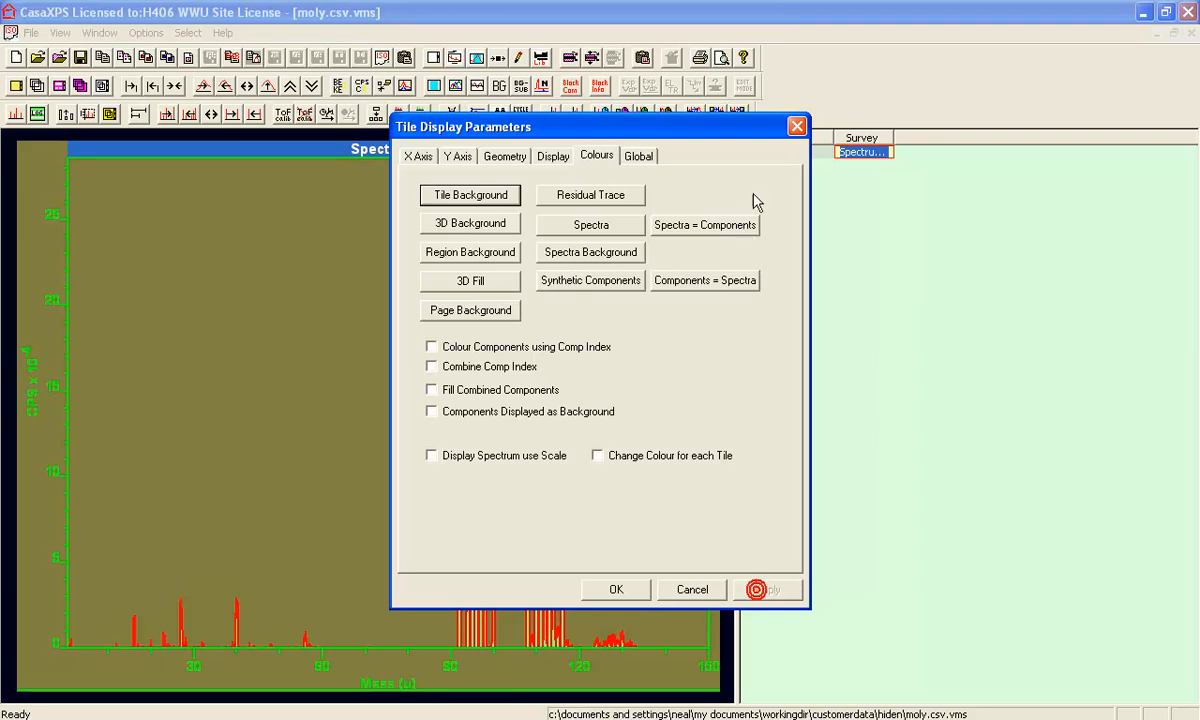
click(796, 127)
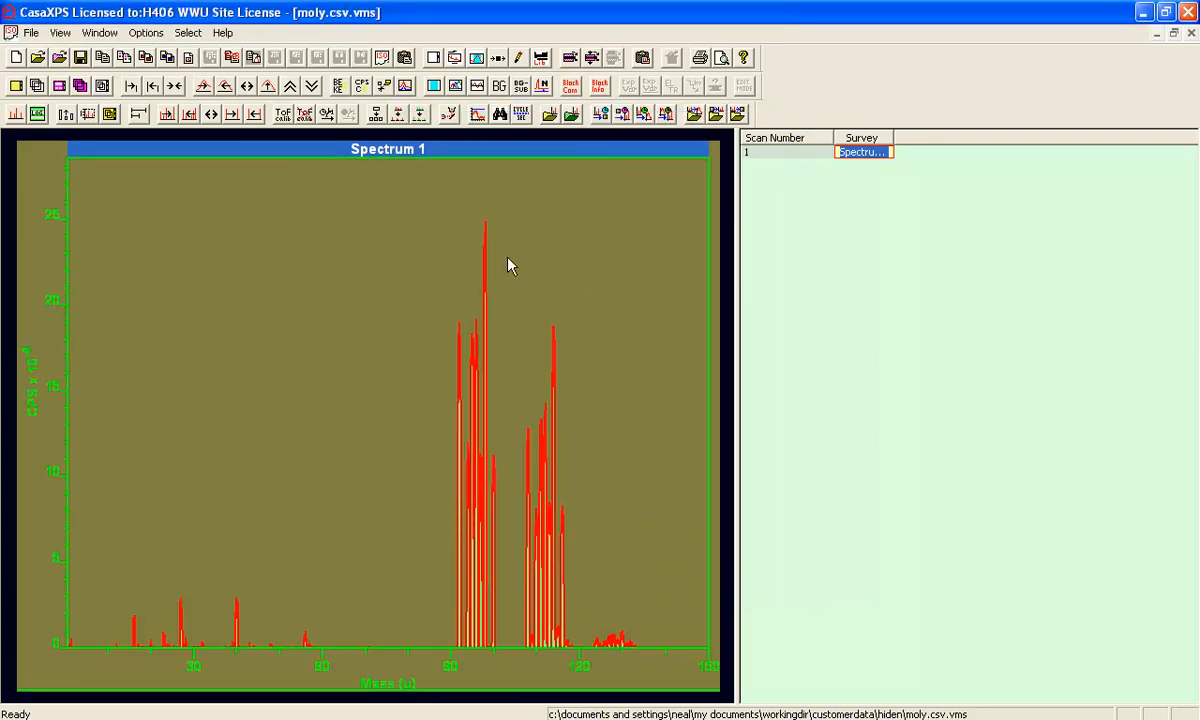
click(145, 32)
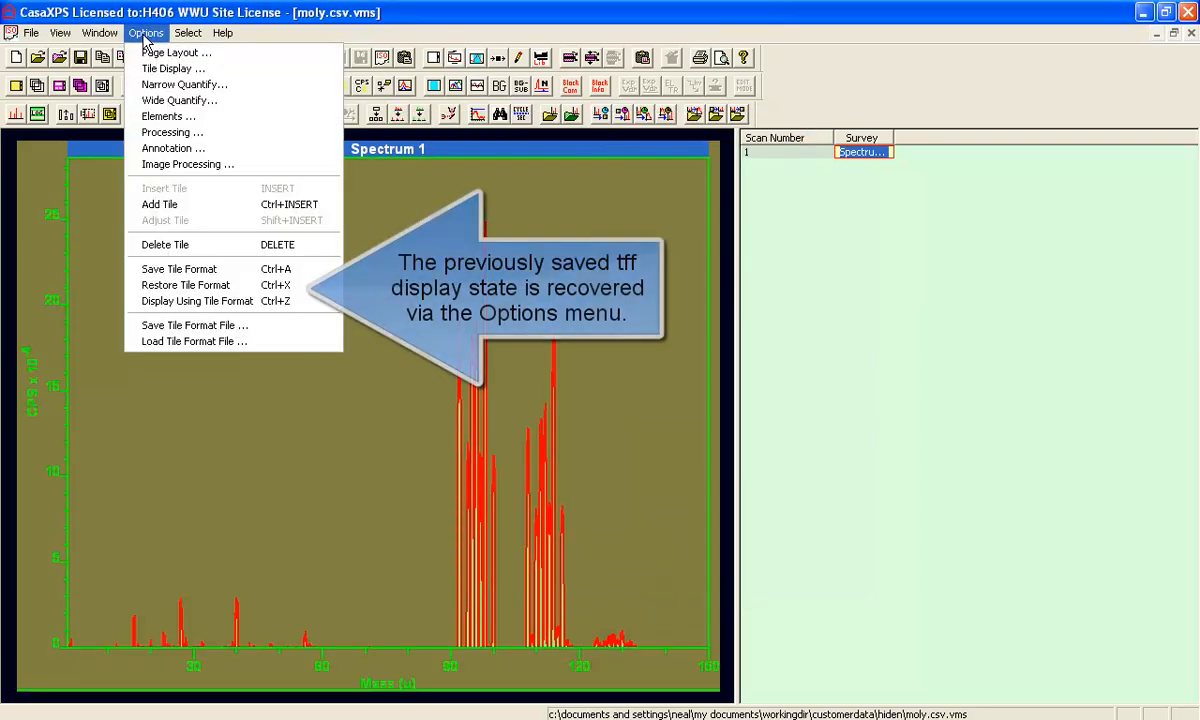
- Restore the three-tile state and save it as moly.csv.tff, replacing the existing file
click(172, 286)
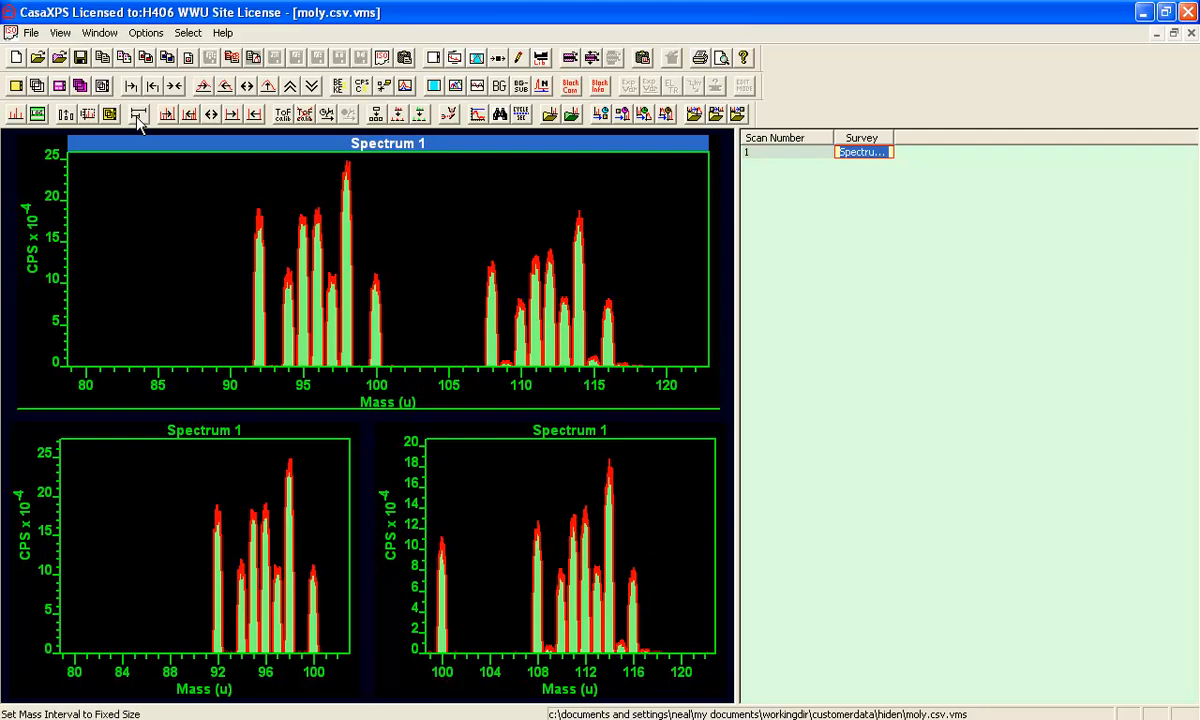
click(134, 33)
click(152, 322)
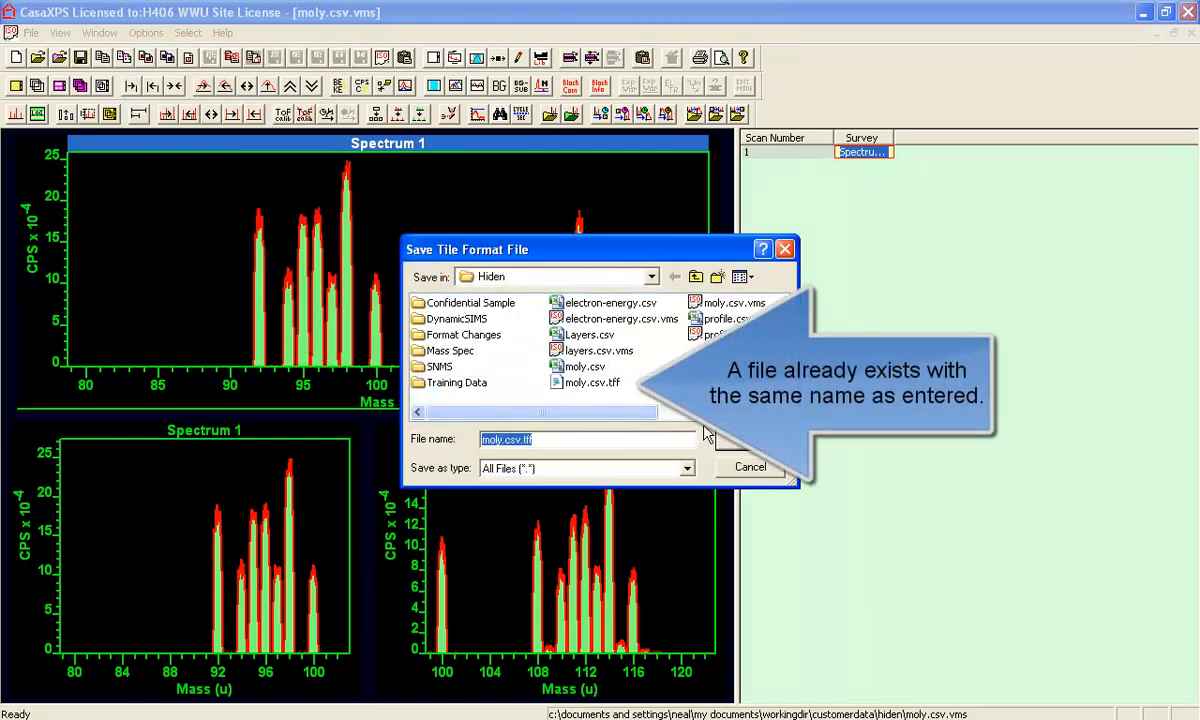
click(723, 439)
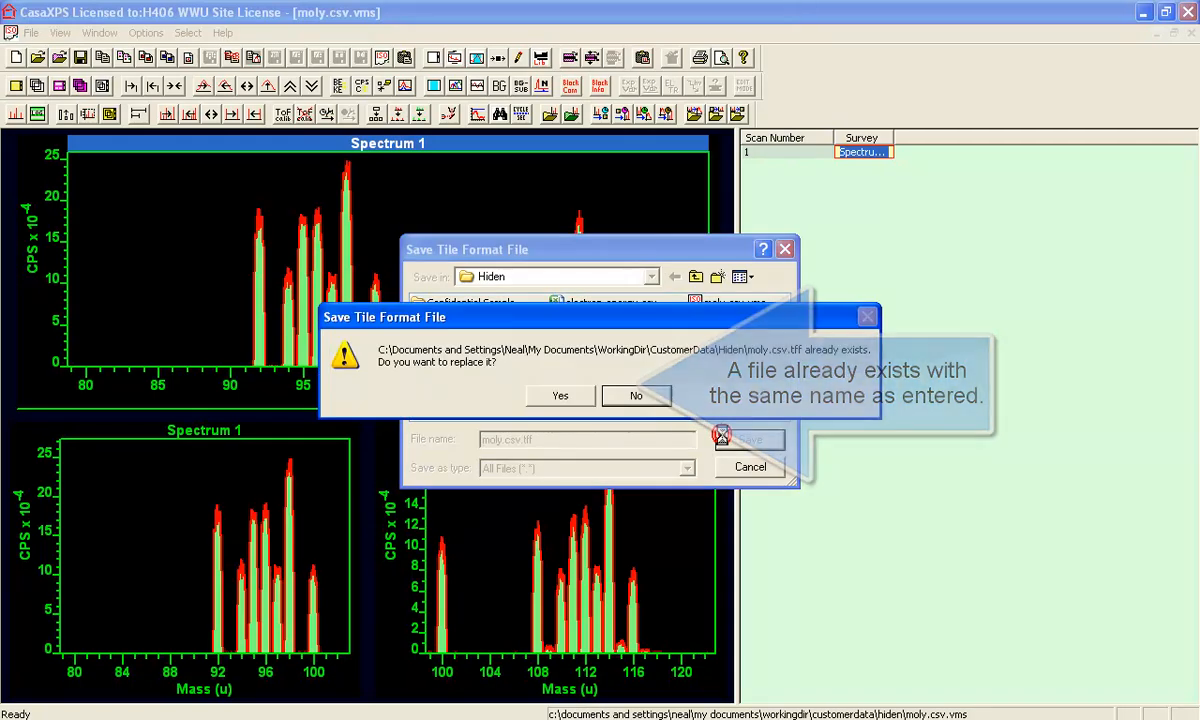
click(562, 396)
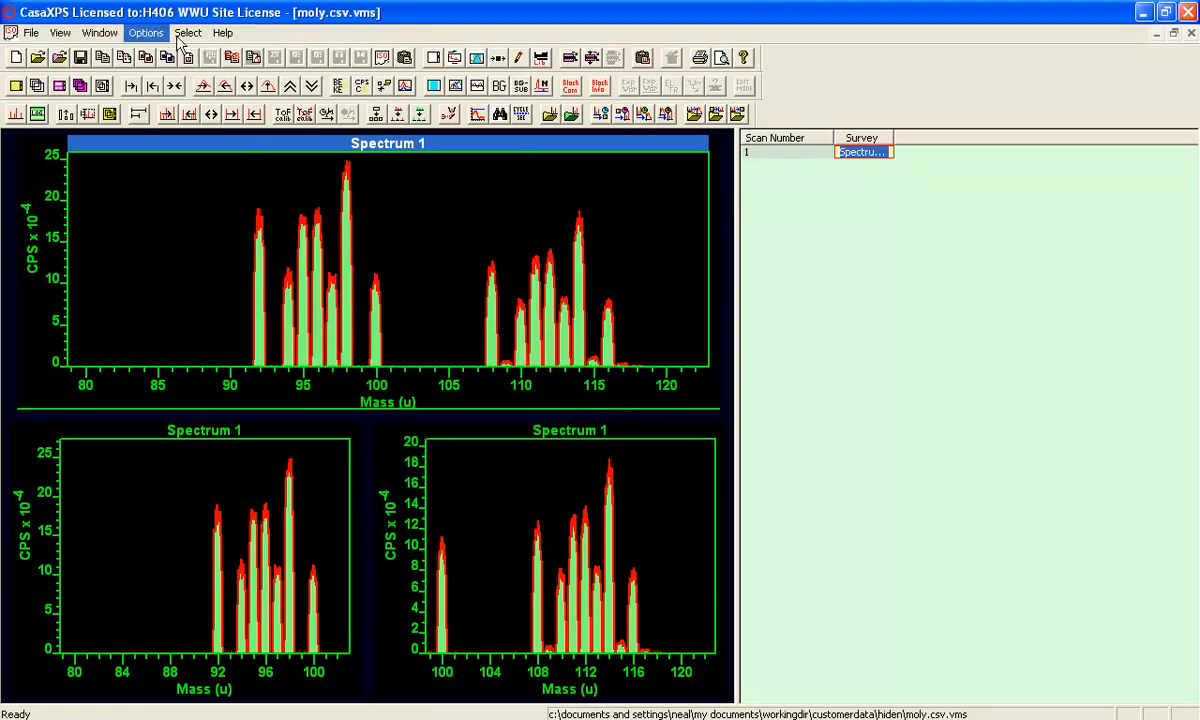
click(852, 155)
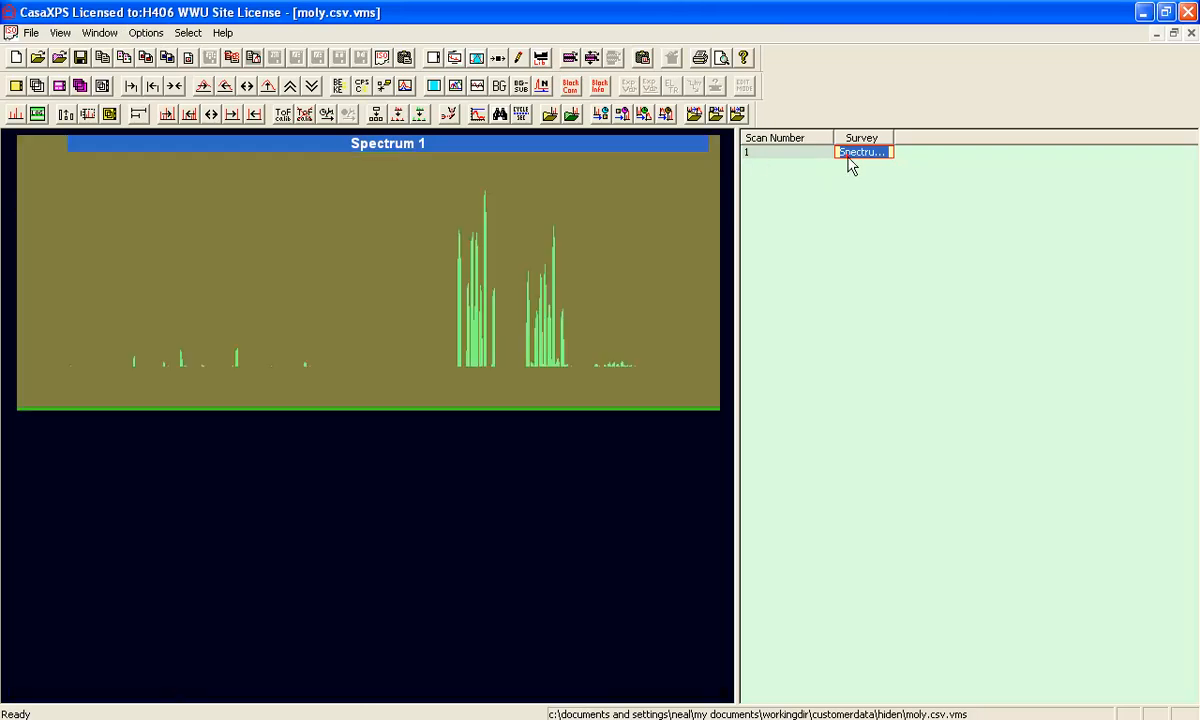
- Apply a one-tile page format, then load moly.csv.tff to bring back the three tiles
click(433, 57)
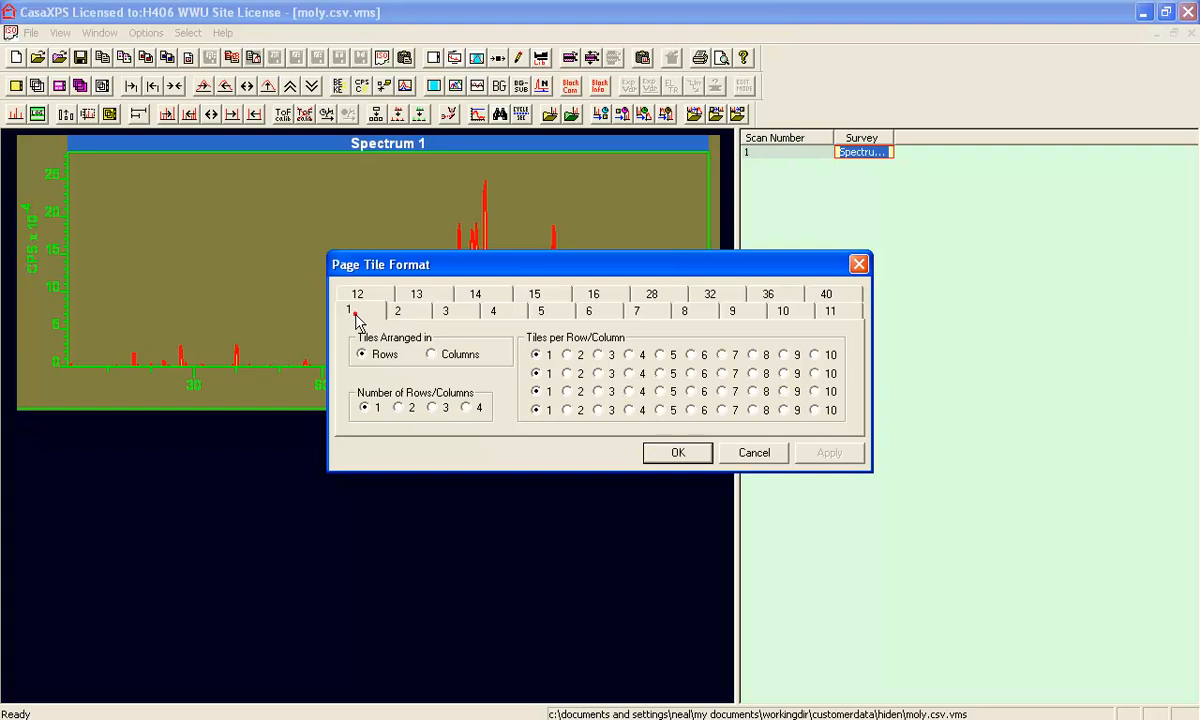
click(652, 454)
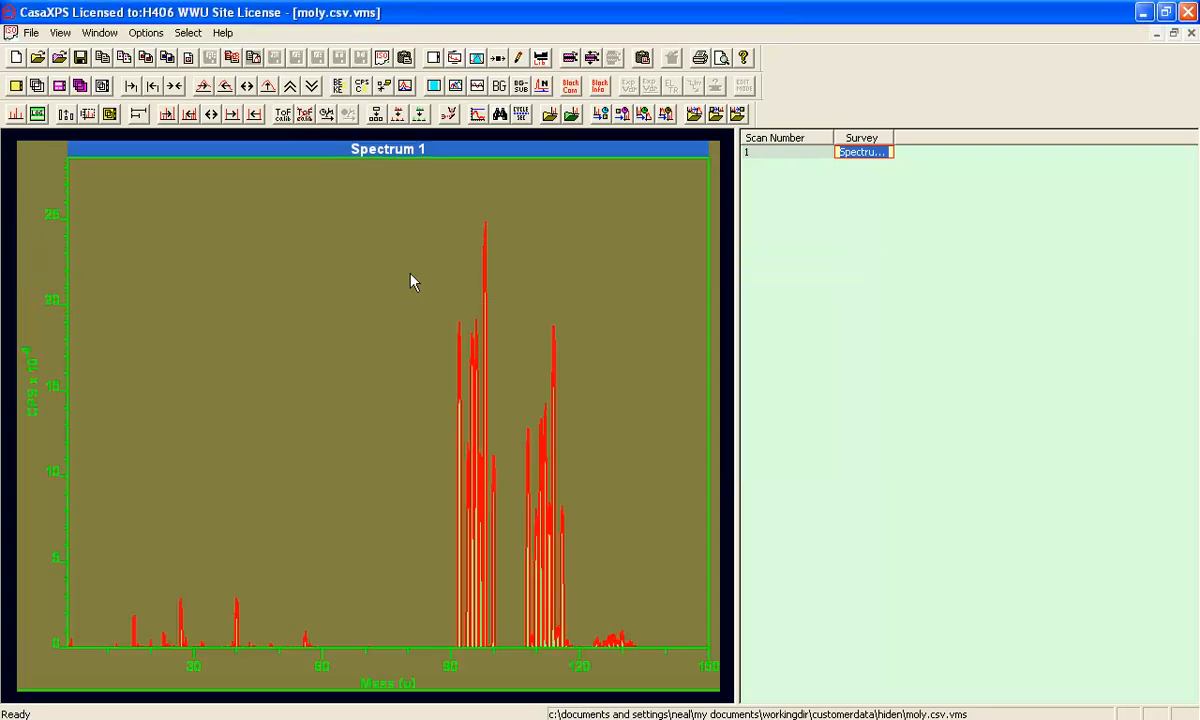
click(145, 32)
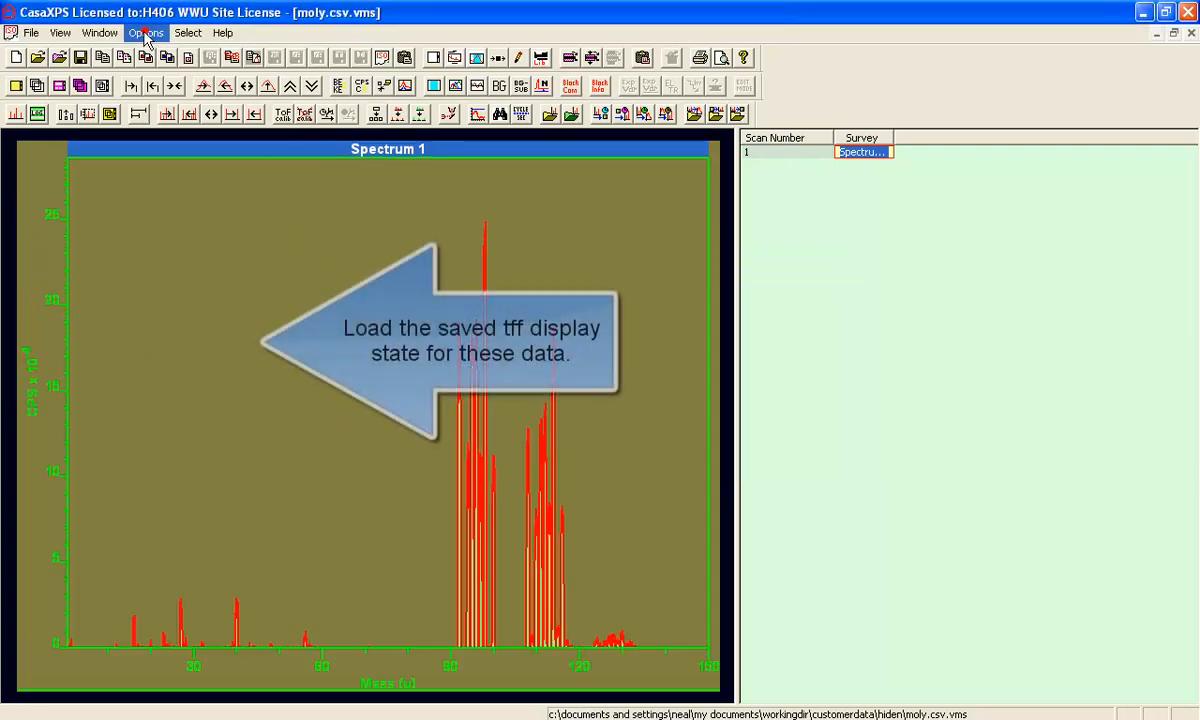
click(175, 341)
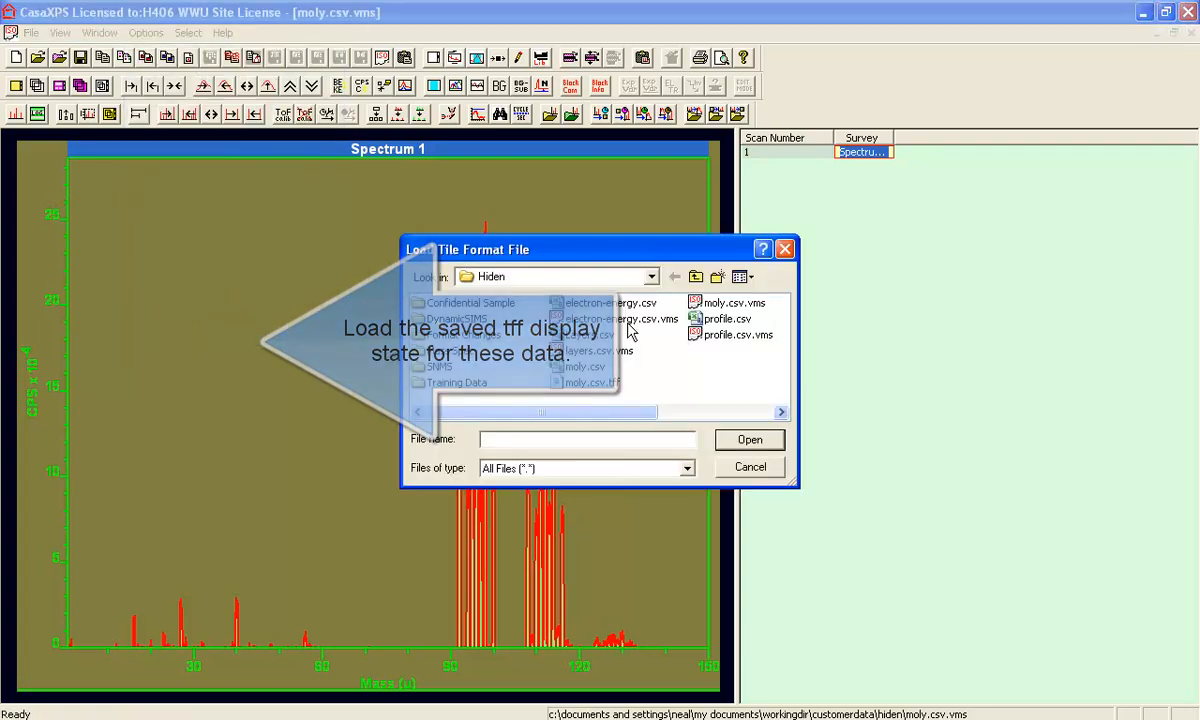
click(593, 384)
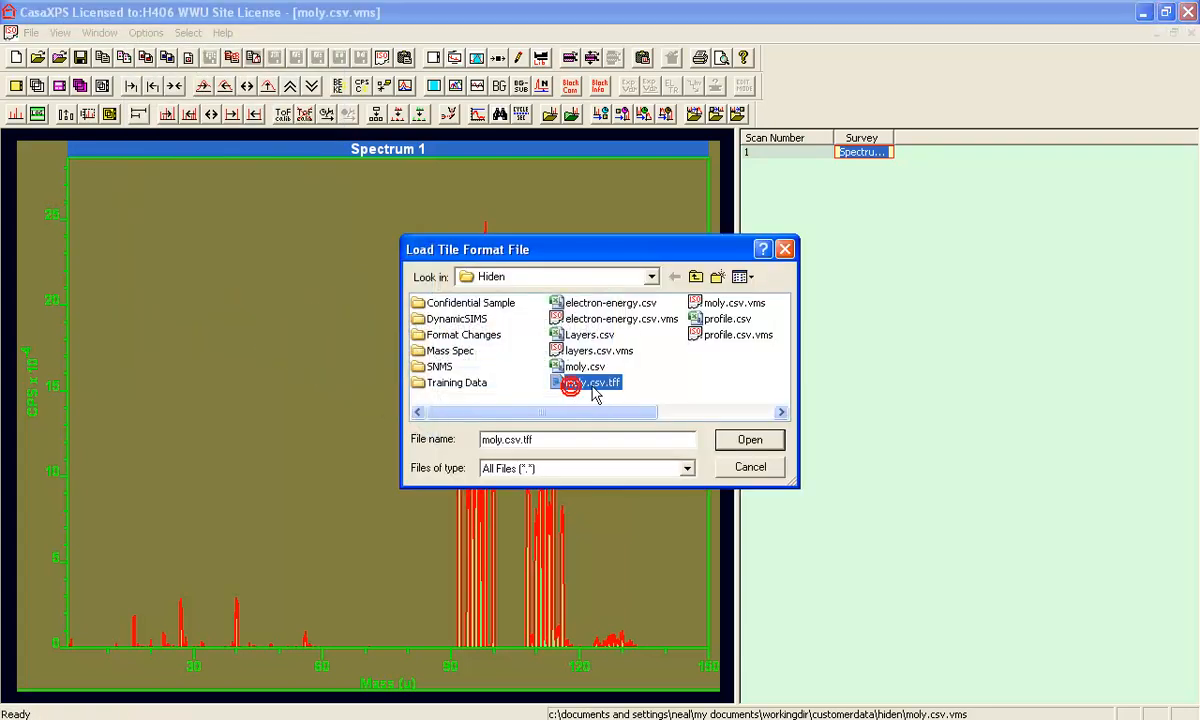
click(725, 445)
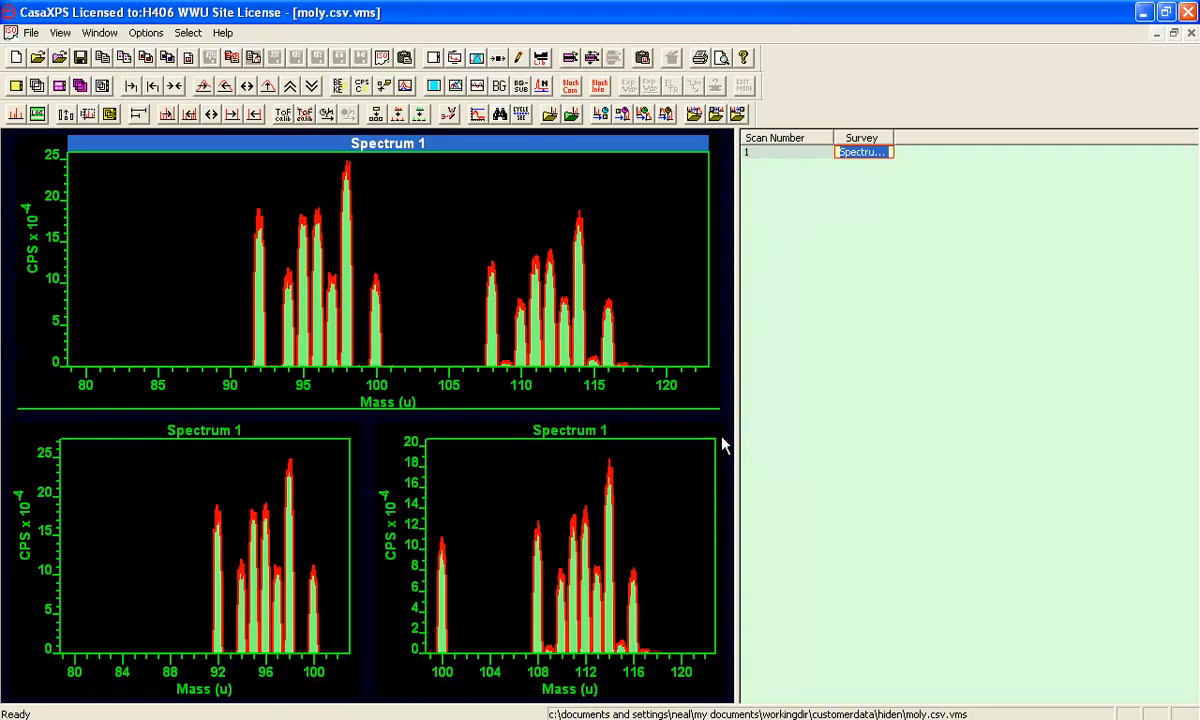